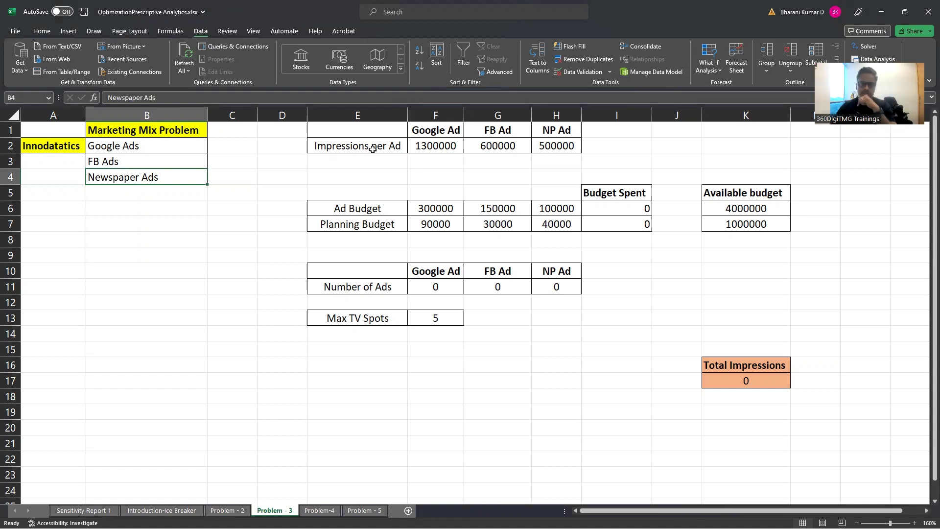
Review the impressions per ad for the Google, FB and newspaper ads
{"action": "left_click", "coordinate": [448, 132]}
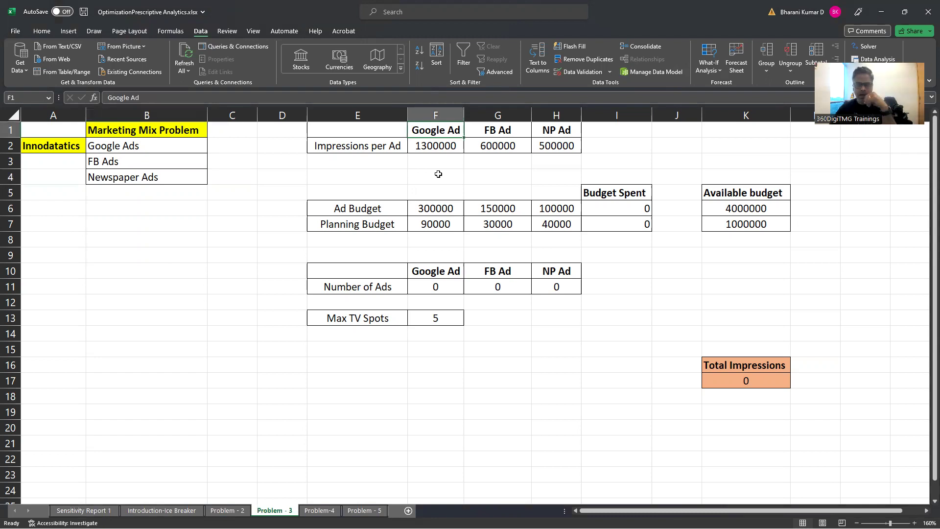
{"action": "left_click", "coordinate": [436, 146]}
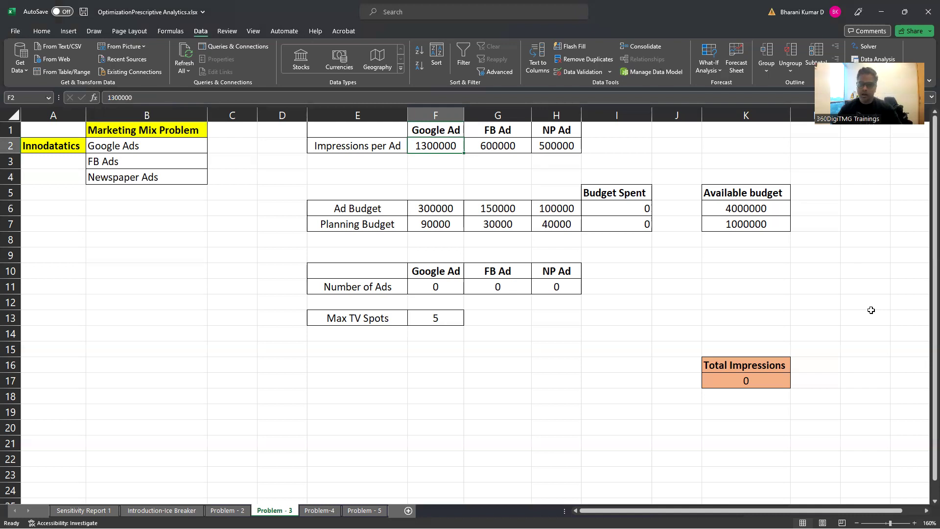
{"action": "left_click", "coordinate": [510, 131]}
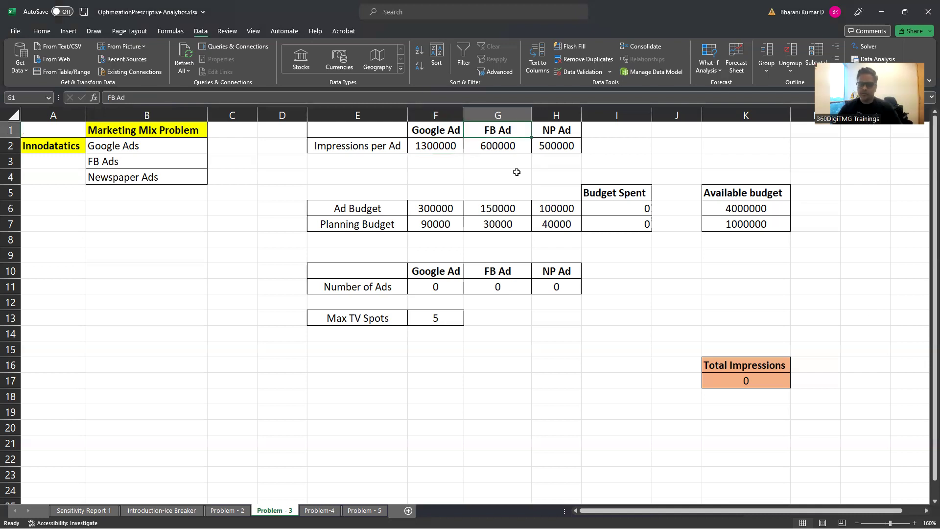
{"action": "left_click", "coordinate": [518, 149]}
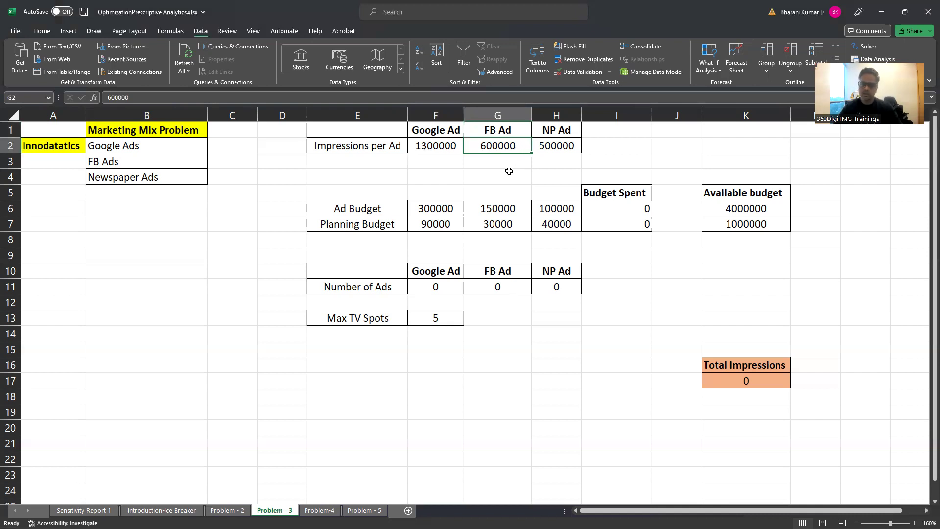
{"action": "left_click", "coordinate": [560, 132]}
{"action": "left_click", "coordinate": [554, 147]}
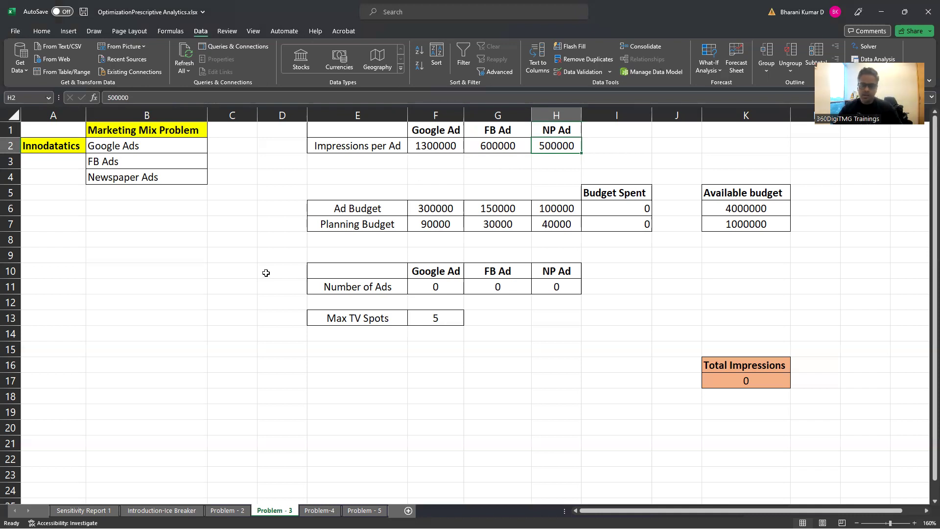
Review the ad budget and planning budget rows for the Google, FB and newspaper ads
{"action": "left_click", "coordinate": [375, 210]}
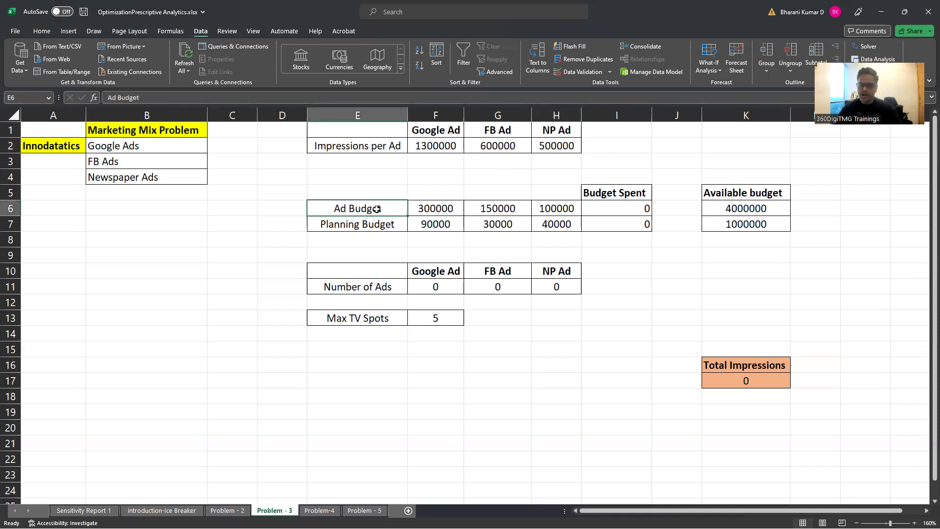
{"action": "left_click", "coordinate": [352, 225]}
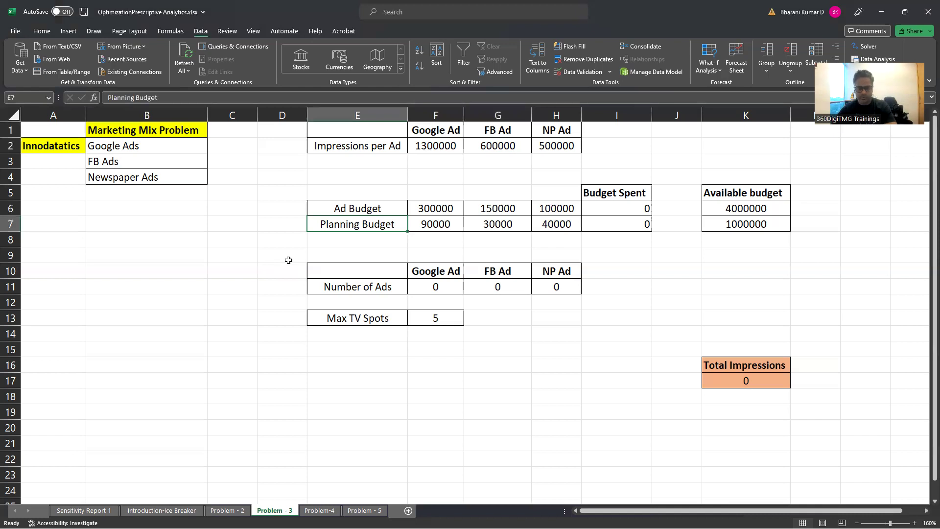
{"action": "left_click", "coordinate": [430, 226]}
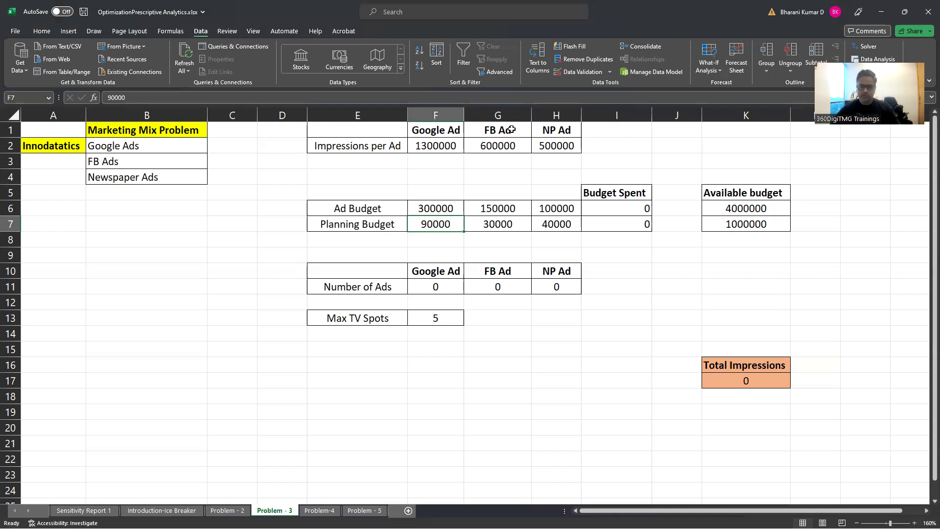
{"action": "left_click", "coordinate": [507, 223]}
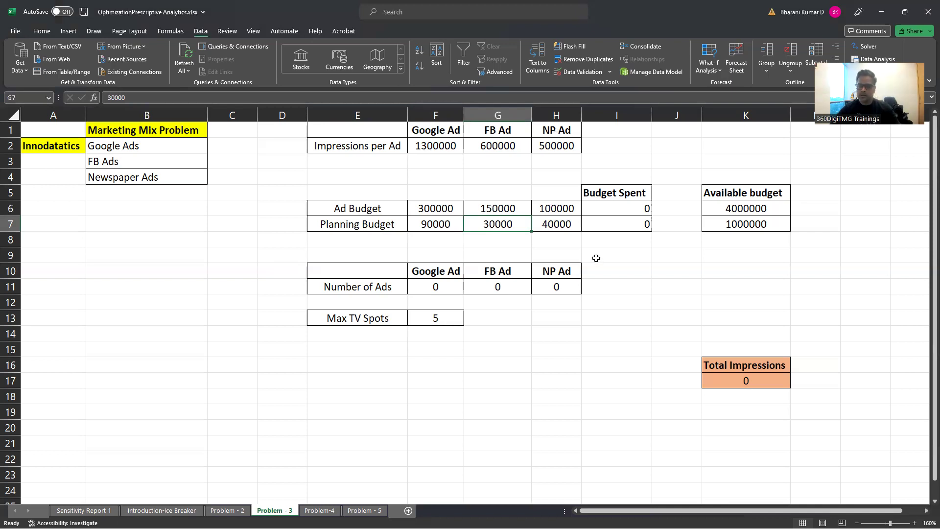
{"action": "left_click", "coordinate": [568, 223]}
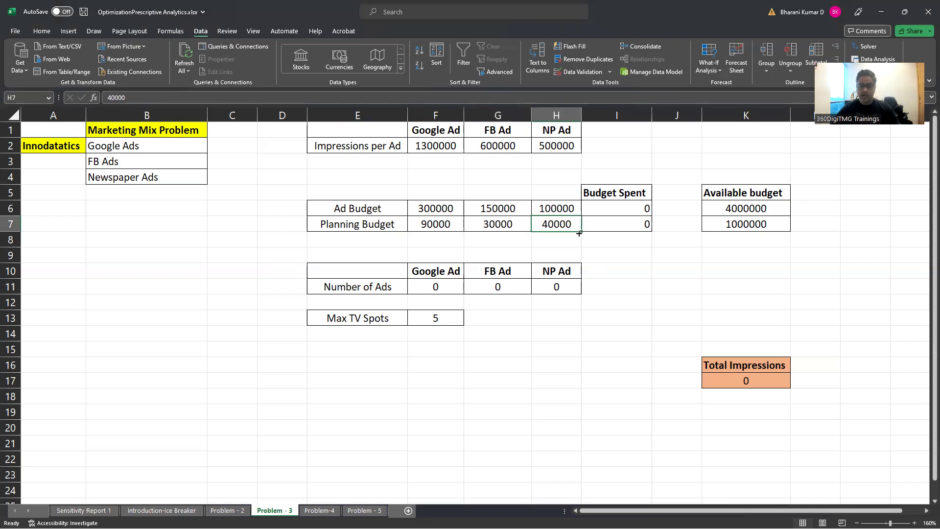
{"action": "left_click", "coordinate": [566, 212]}
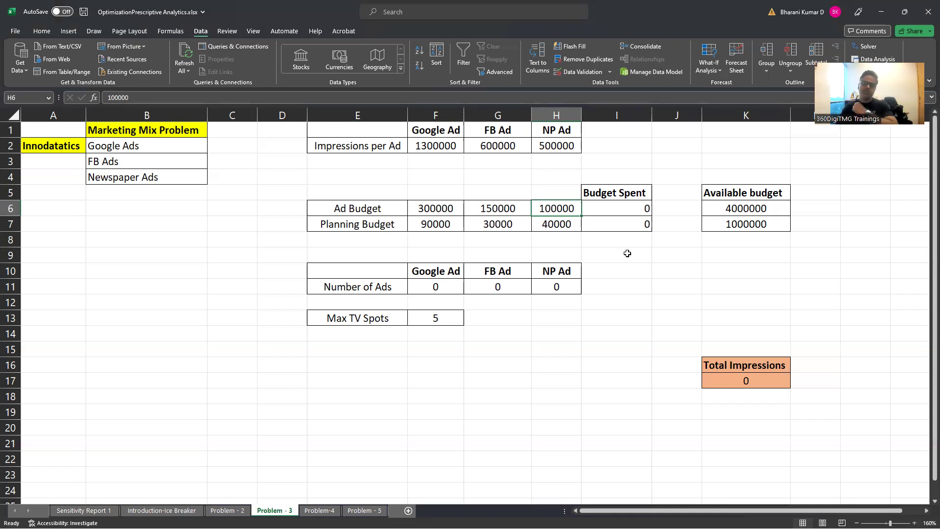
Widen the Google Ad, FB Ad and NP Ad columns F to H to one equal width
{"action": "left_click", "coordinate": [549, 375]}
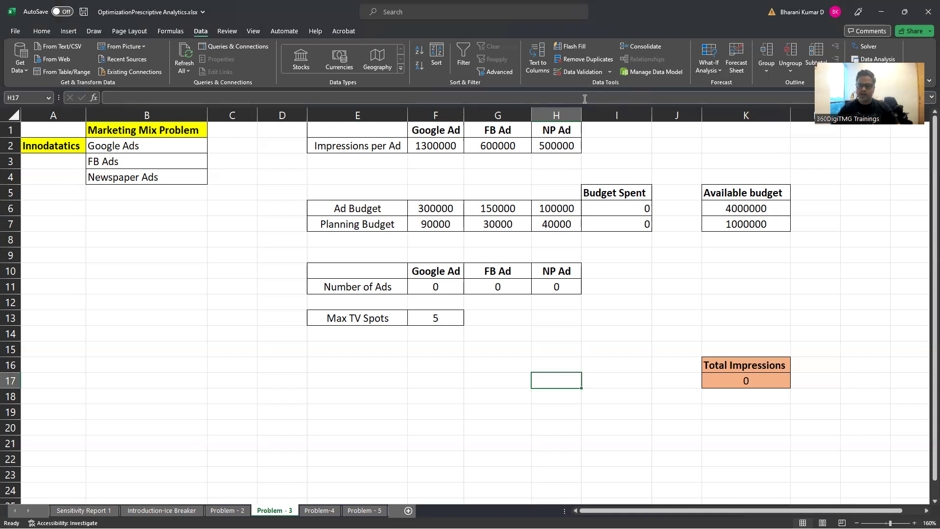
{"action": "left_click_drag", "start_coordinate": [581, 110], "coordinate": [596, 109]}
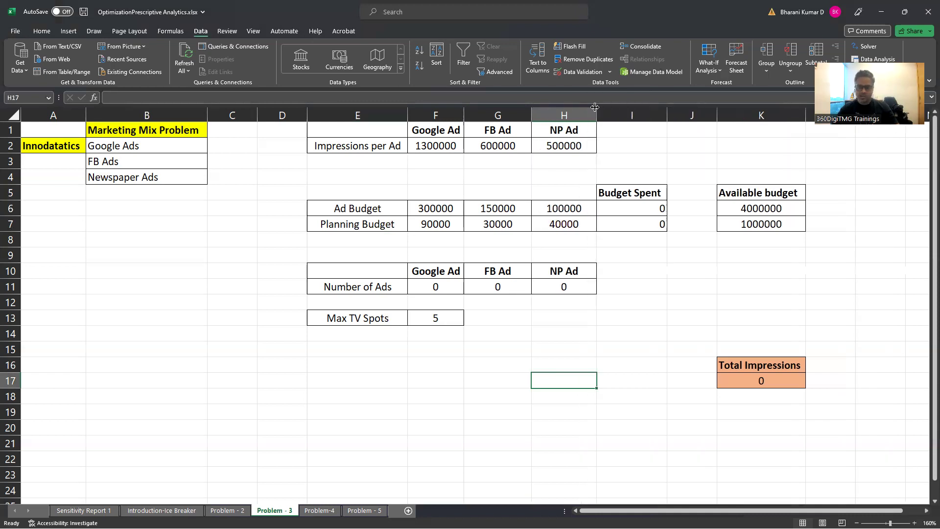
{"action": "left_click_drag", "start_coordinate": [436, 115], "coordinate": [564, 108]}
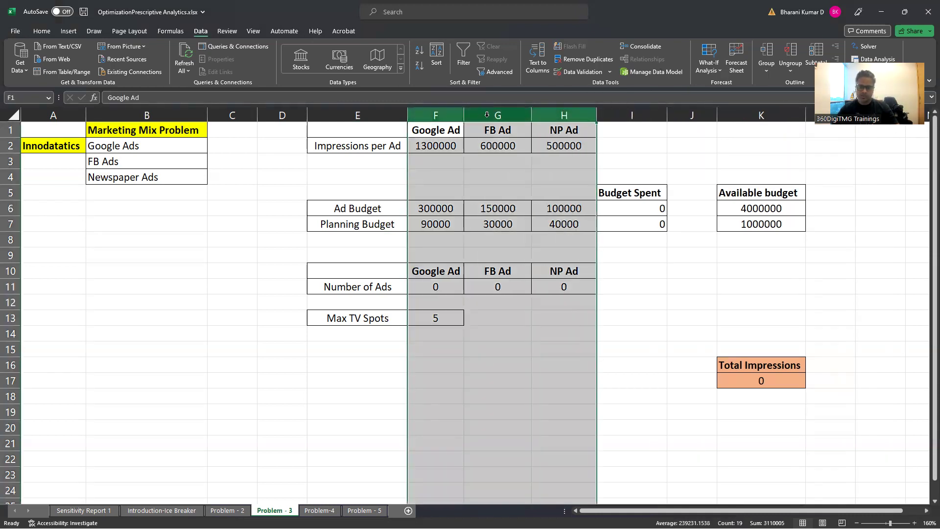
{"action": "left_click_drag", "start_coordinate": [464, 112], "coordinate": [470, 112]}
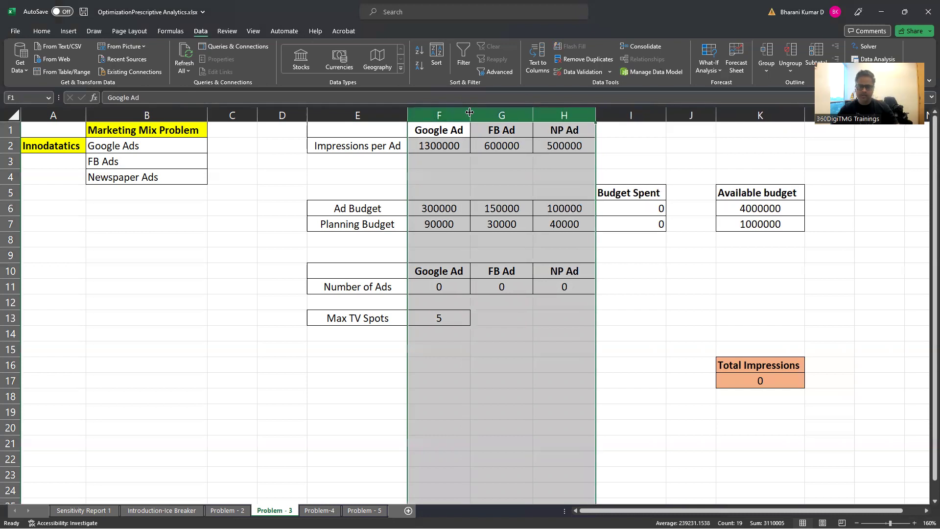
{"action": "left_click", "coordinate": [636, 270]}
{"action": "left_click", "coordinate": [609, 407]}
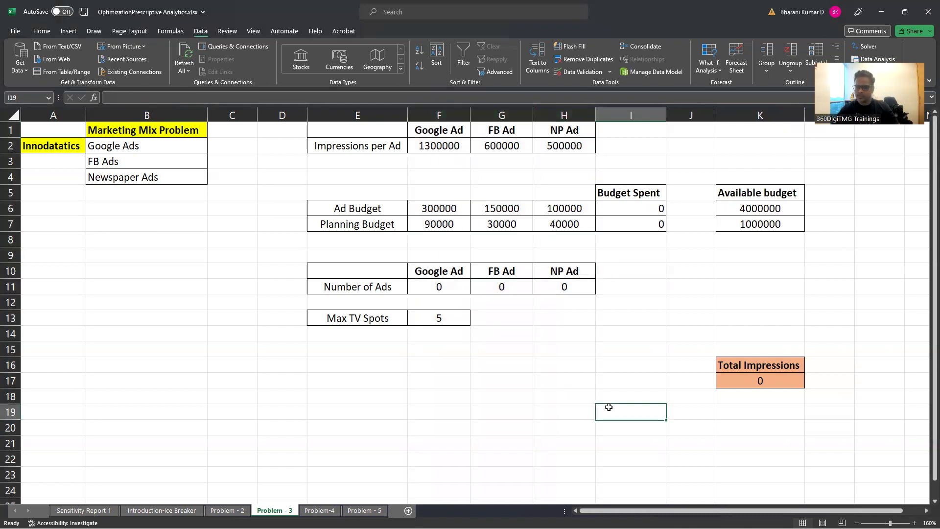
Center the Budget Spent heading and its two values in I5:I7 horizontally
{"action": "left_click_drag", "start_coordinate": [625, 195], "coordinate": [626, 218]}
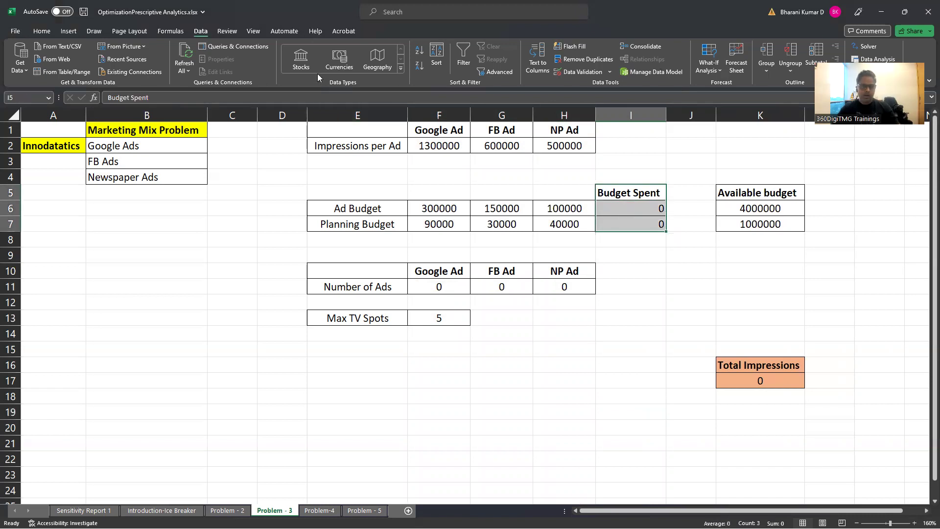
{"action": "left_click", "coordinate": [42, 31]}
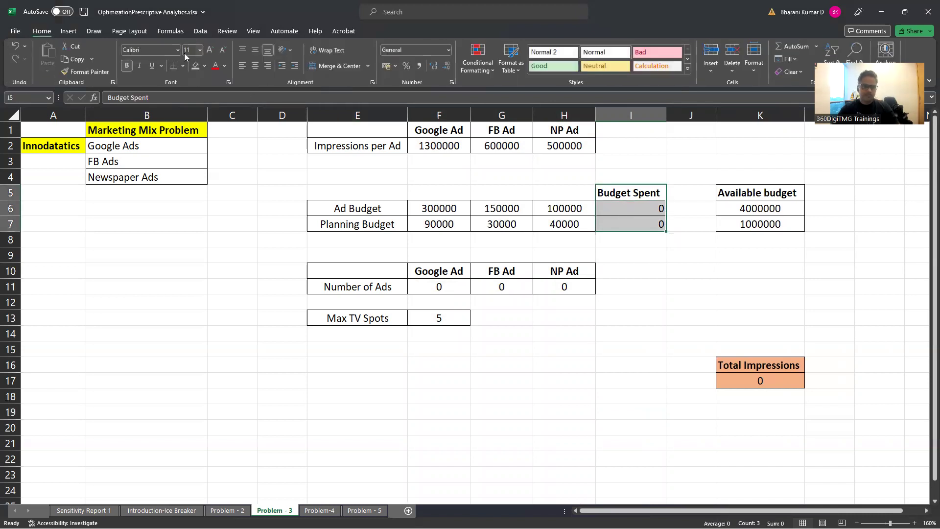
{"action": "left_click", "coordinate": [255, 66]}
{"action": "left_click", "coordinate": [249, 367]}
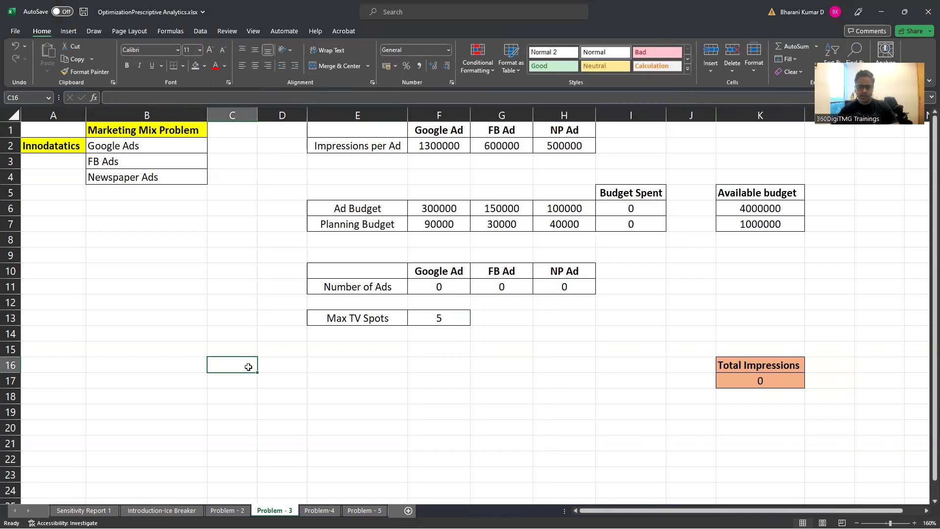
Compare the Decisions, Objective and Constraint nodes in the FreeMind optimization map with the Number of Ads cells F11:H11 in the Excel workbook
{"action": "key", "text": "alt+Tab"}
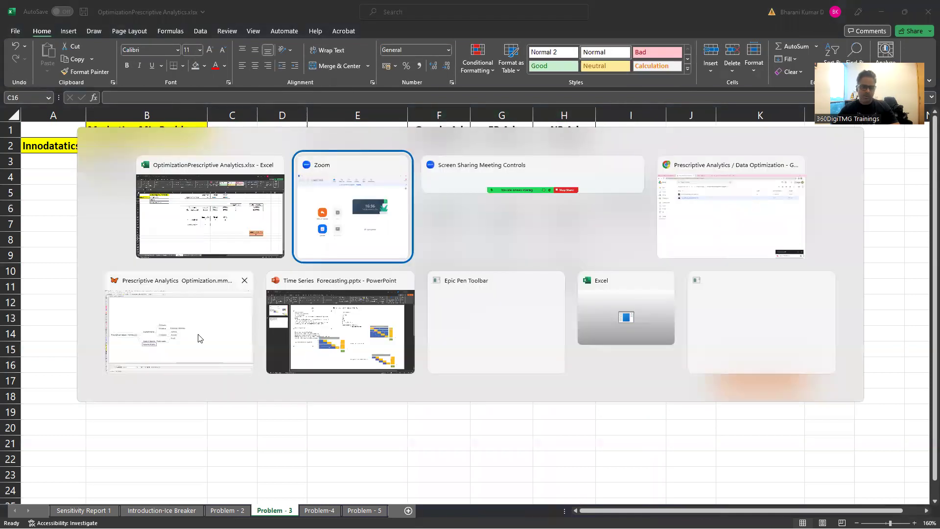
{"action": "left_click", "coordinate": [197, 338]}
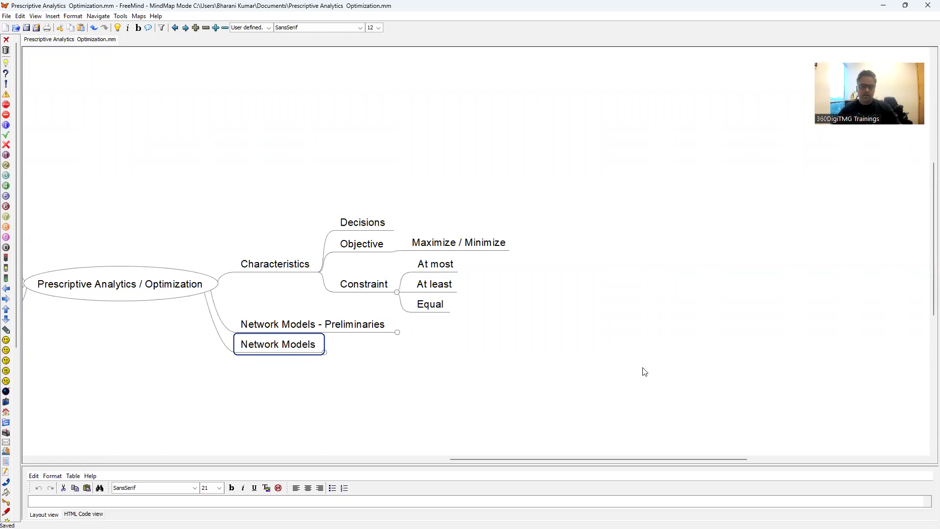
{"action": "key", "text": "alt+Tab"}
{"action": "key", "text": "alt+Tab"}
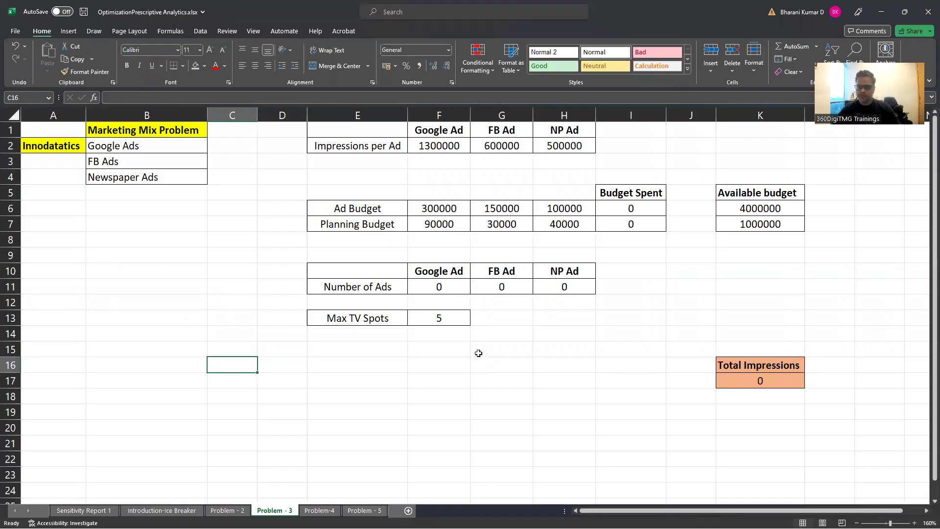
{"action": "left_click_drag", "start_coordinate": [439, 286], "coordinate": [551, 286]}
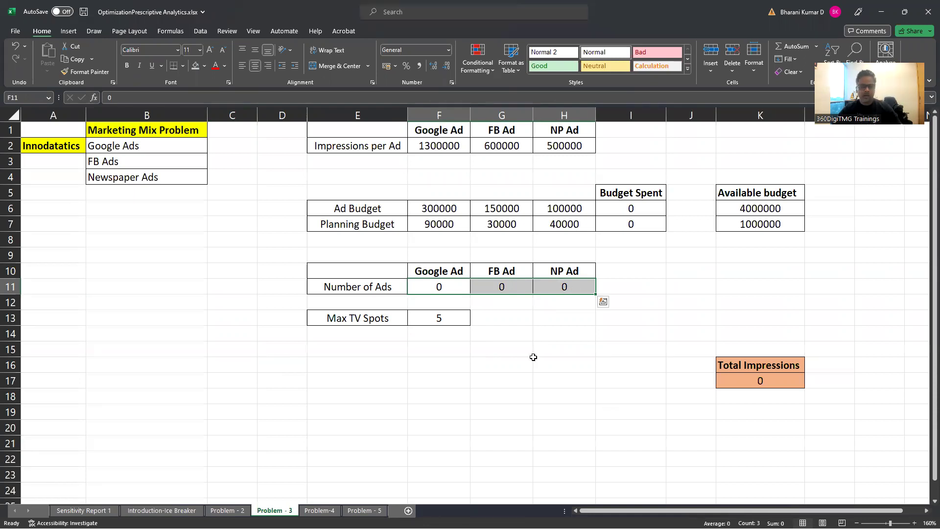
{"action": "key", "text": "alt+Tab"}
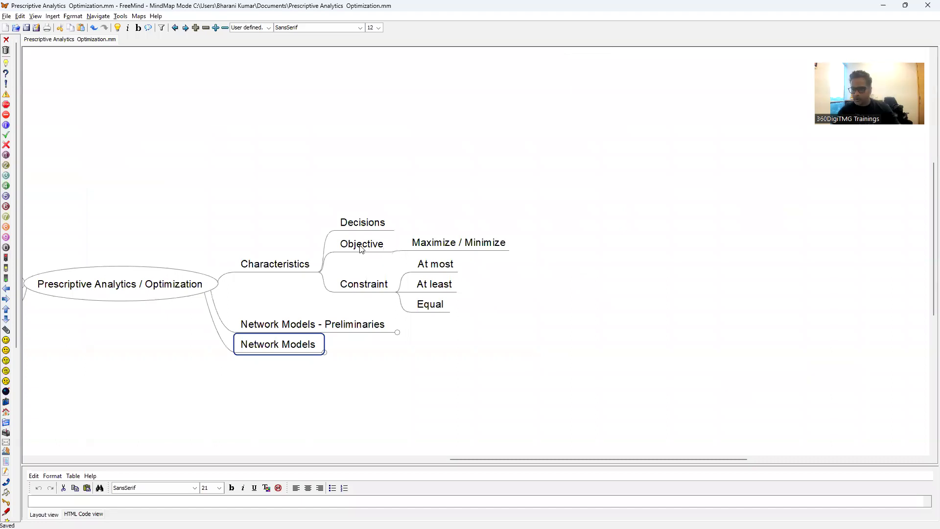
{"action": "key", "text": "alt+Tab"}
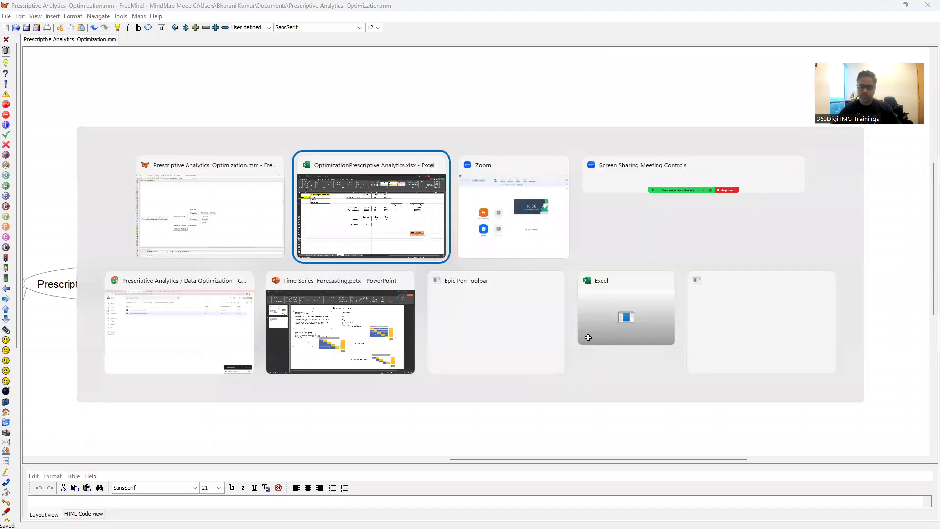
{"action": "left_click", "coordinate": [682, 313]}
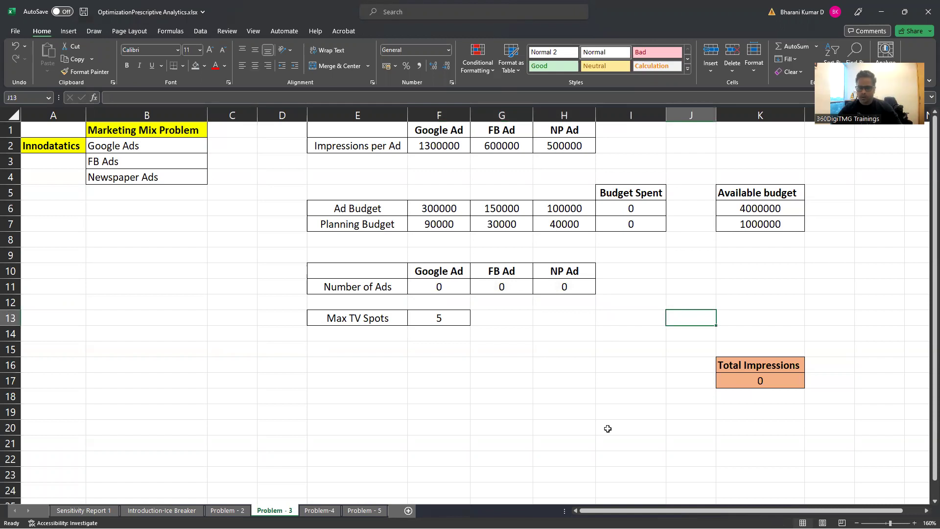
Inspect the Total Impressions formula, circling the impressions per ad and number of ads in red pen and boxing the total cell
{"action": "left_click", "coordinate": [790, 379]}
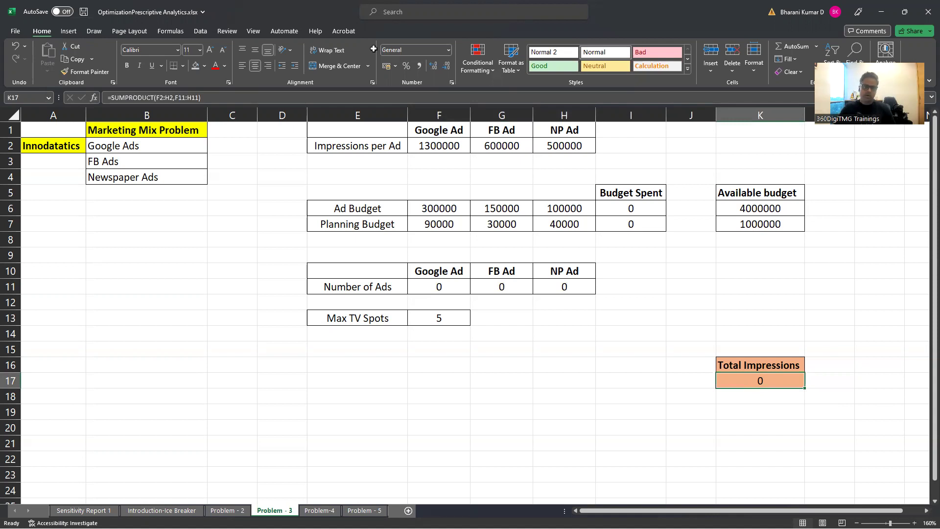
{"action": "key", "text": "ctrl+2"}
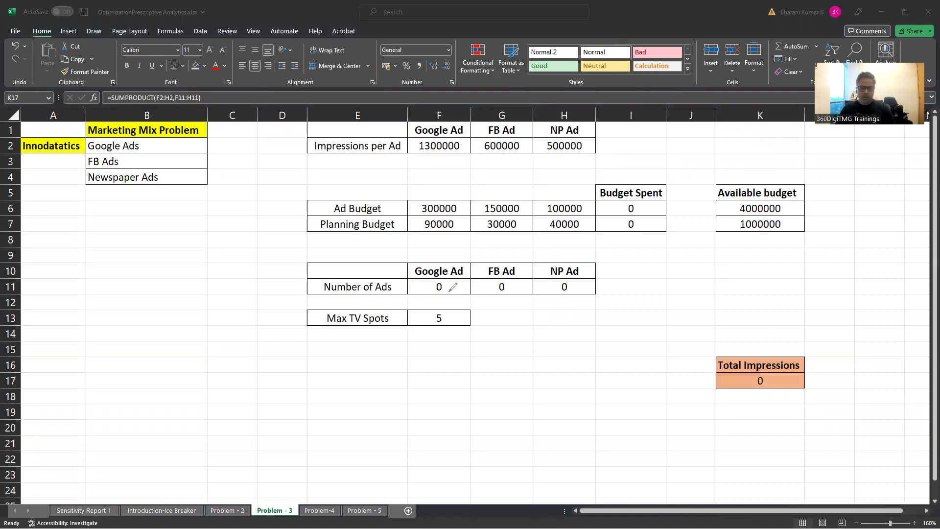
{"action": "mouse_move", "coordinate": [450, 278]}
{"action": "left_mouse_down"}
{"action": "mouse_move", "coordinate": [430, 290]}
{"action": "mouse_move", "coordinate": [452, 278]}
{"action": "left_mouse_up"}
{"action": "mouse_move", "coordinate": [459, 142]}
{"action": "left_mouse_down"}
{"action": "mouse_move", "coordinate": [437, 135]}
{"action": "mouse_move", "coordinate": [467, 154]}
{"action": "left_mouse_up"}
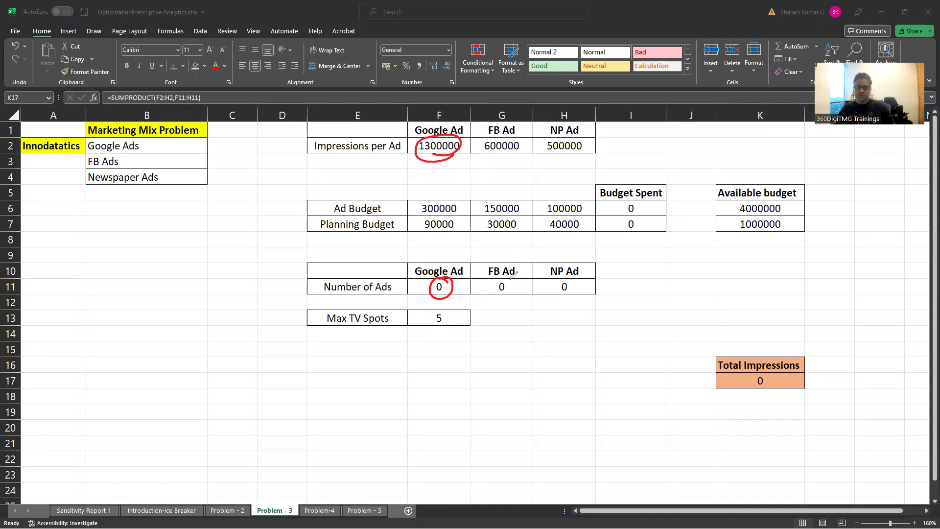
{"action": "mouse_move", "coordinate": [512, 276]}
{"action": "left_mouse_down"}
{"action": "mouse_move", "coordinate": [504, 298]}
{"action": "mouse_move", "coordinate": [513, 278]}
{"action": "left_mouse_up"}
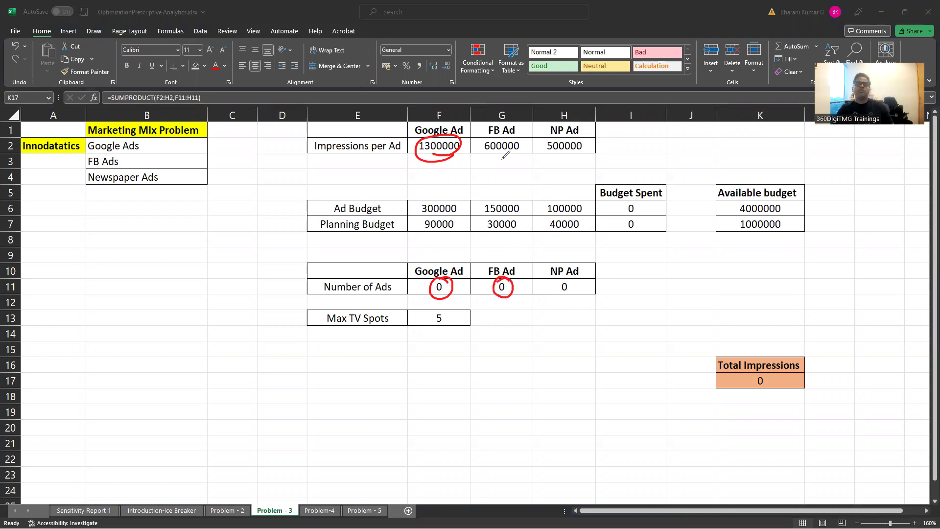
{"action": "left_click_drag", "start_coordinate": [506, 151], "coordinate": [510, 156]}
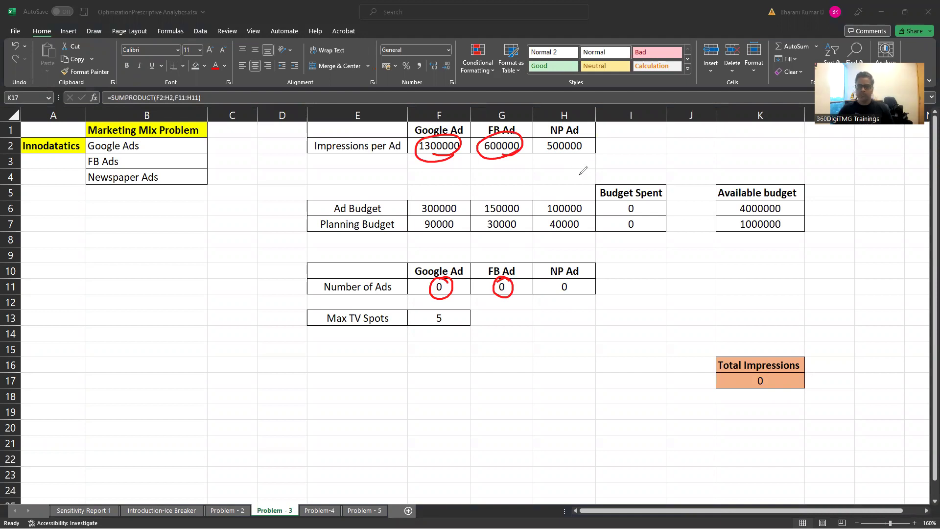
{"action": "mouse_move", "coordinate": [569, 292]}
{"action": "left_mouse_down"}
{"action": "mouse_move", "coordinate": [555, 289]}
{"action": "mouse_move", "coordinate": [573, 280]}
{"action": "left_mouse_up"}
{"action": "mouse_move", "coordinate": [564, 157]}
{"action": "left_mouse_down"}
{"action": "mouse_move", "coordinate": [585, 136]}
{"action": "mouse_move", "coordinate": [572, 157]}
{"action": "left_mouse_up"}
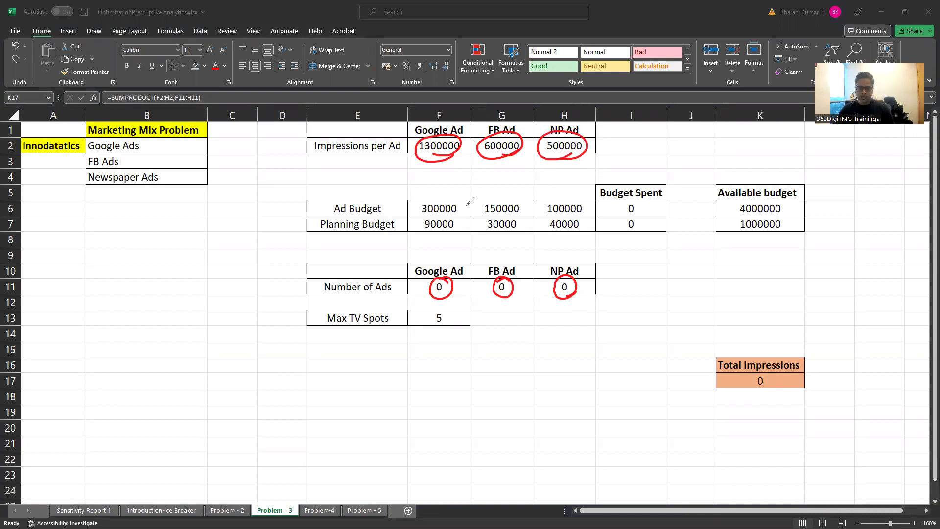
{"action": "left_click_drag", "start_coordinate": [718, 371], "coordinate": [808, 387]}
{"action": "left_click_drag", "start_coordinate": [709, 393], "coordinate": [808, 387]}
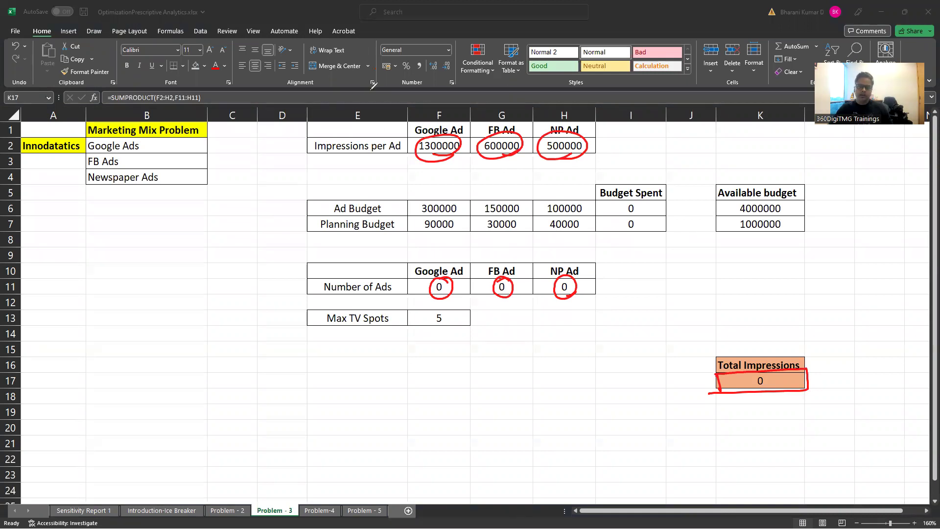
Inspect the Budget Spent formula for the ad budget in I6 and erase the red pen annotations
{"action": "left_click", "coordinate": [633, 208]}
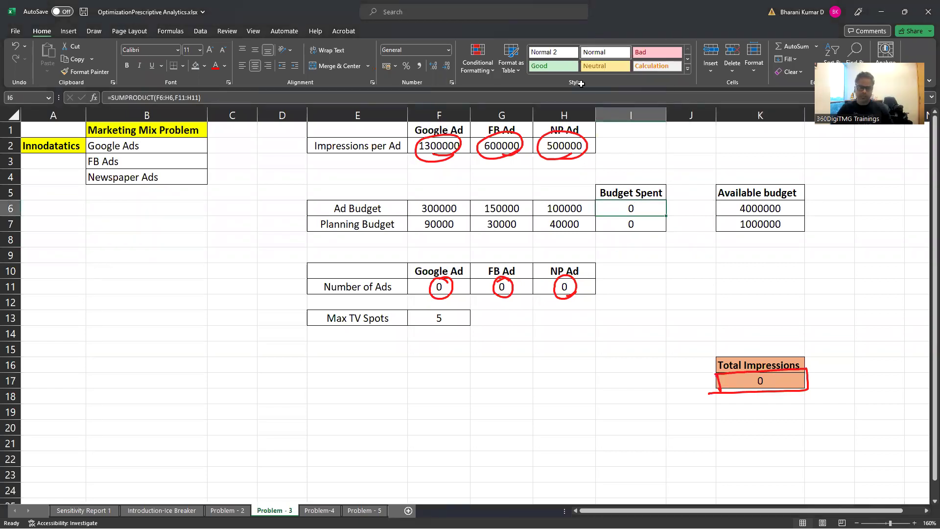
{"action": "key", "text": "e"}
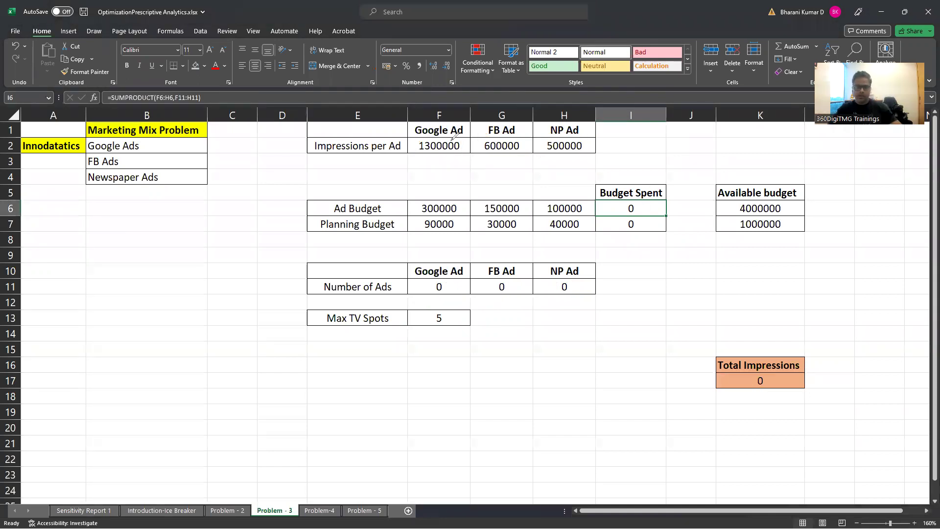
Review the Number of Ads cells, the Total Impressions formula, both available budgets and the Max TV Spots limit
{"action": "left_click_drag", "start_coordinate": [432, 283], "coordinate": [551, 287]}
{"action": "left_click", "coordinate": [763, 388]}
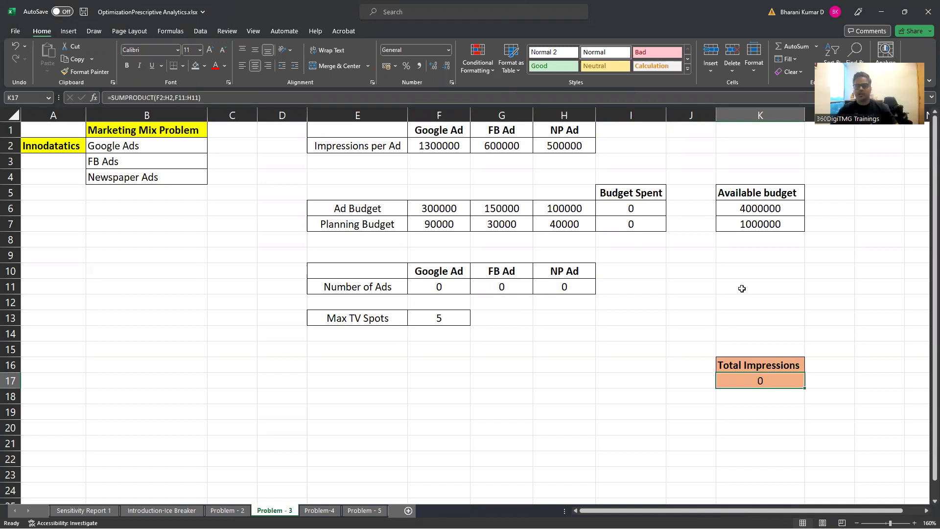
{"action": "left_click", "coordinate": [773, 210]}
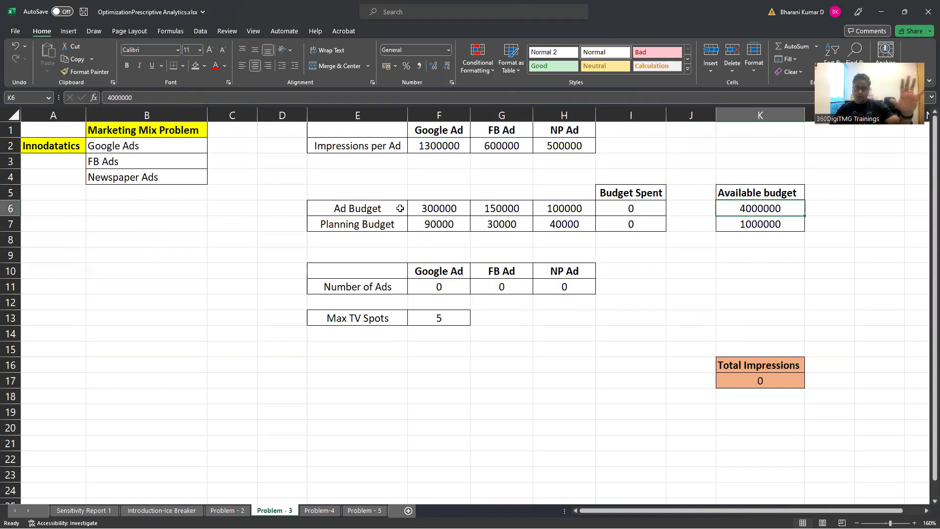
{"action": "left_click", "coordinate": [755, 224]}
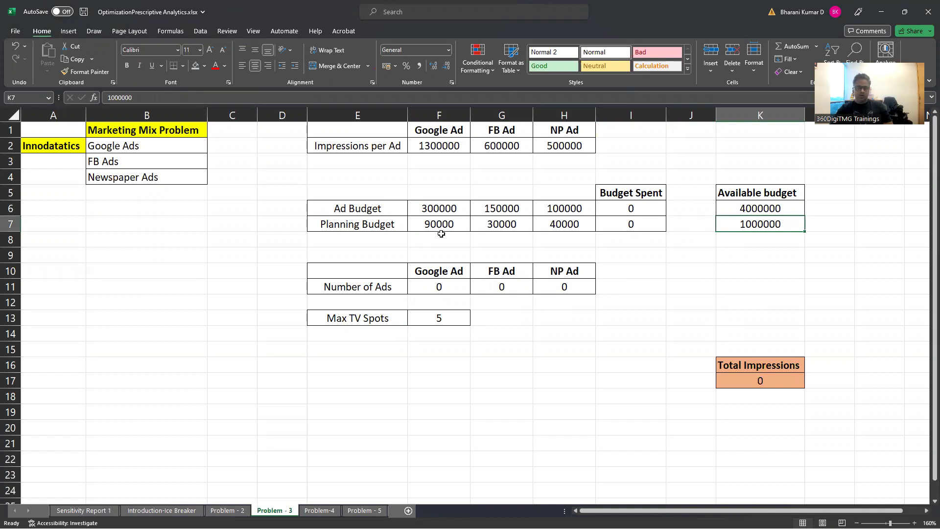
{"action": "left_click", "coordinate": [383, 225]}
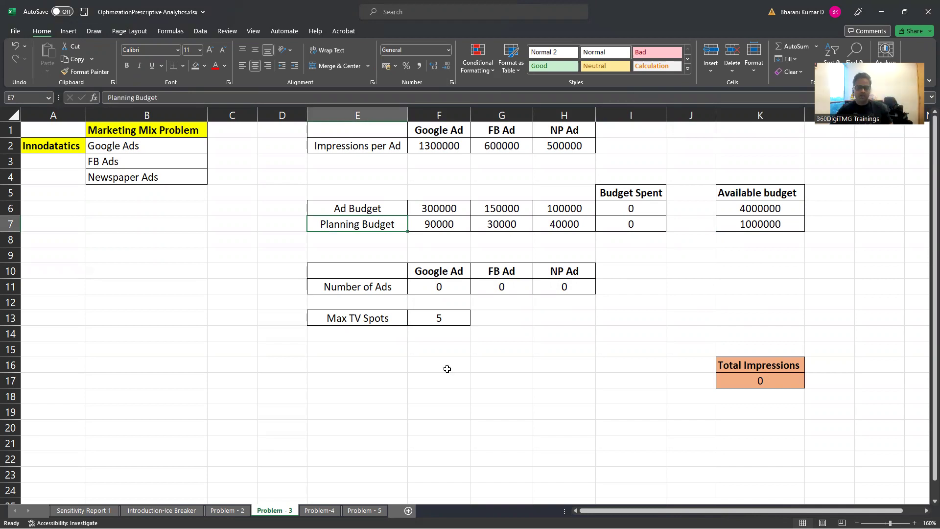
{"action": "left_click", "coordinate": [446, 320]}
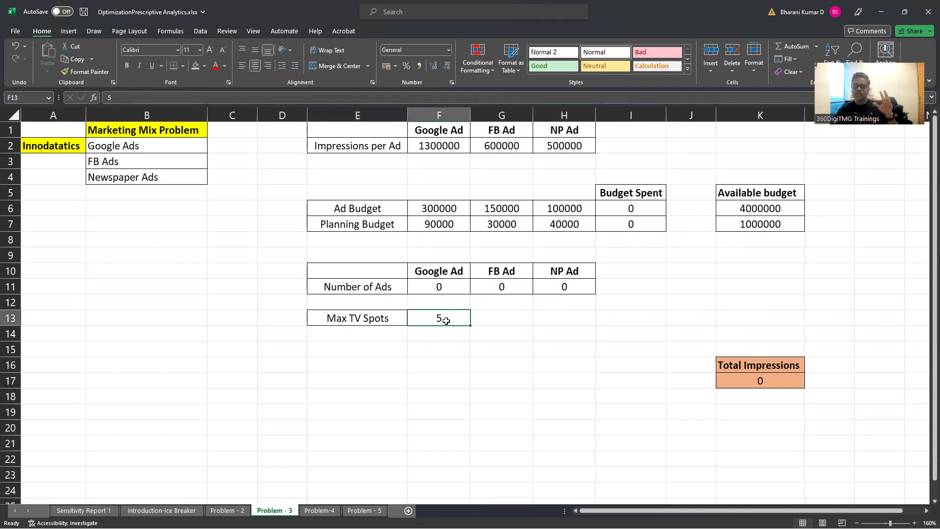
Change the Max TV Spots label in E13 to "Max number of Google Ads" and autofit column E
{"action": "double_click", "coordinate": [385, 319]}
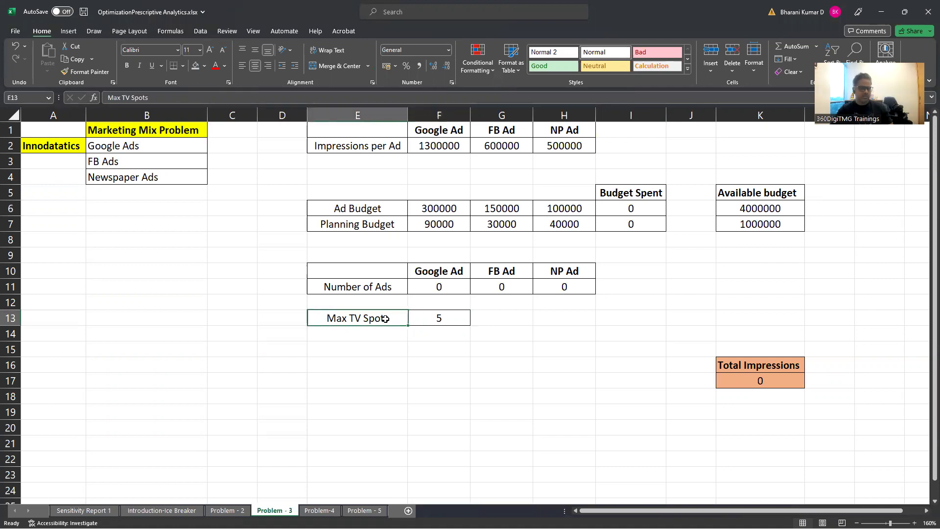
{"action": "double_click", "coordinate": [354, 318]}
{"action": "key", "text": "Right"}
{"action": "left_click_drag", "start_coordinate": [350, 318], "coordinate": [416, 316]}
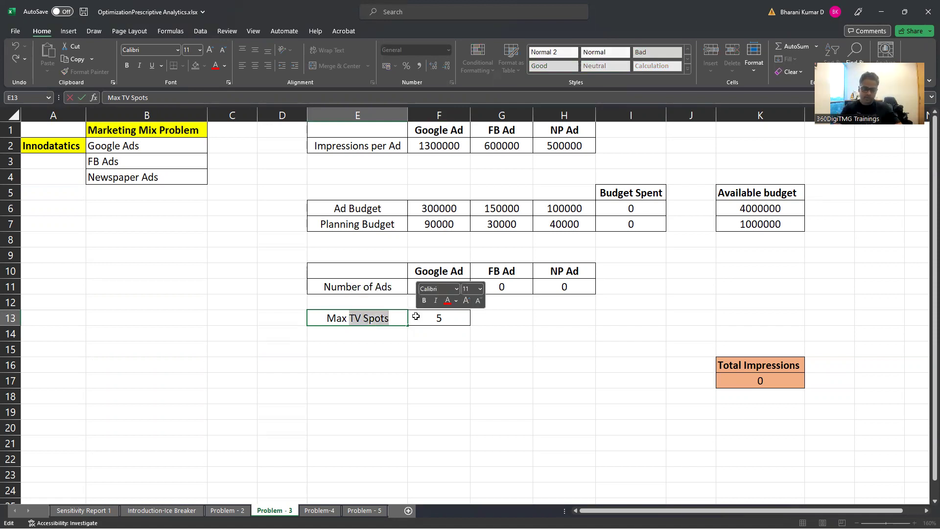
{"action": "type", "text": "number of G"}
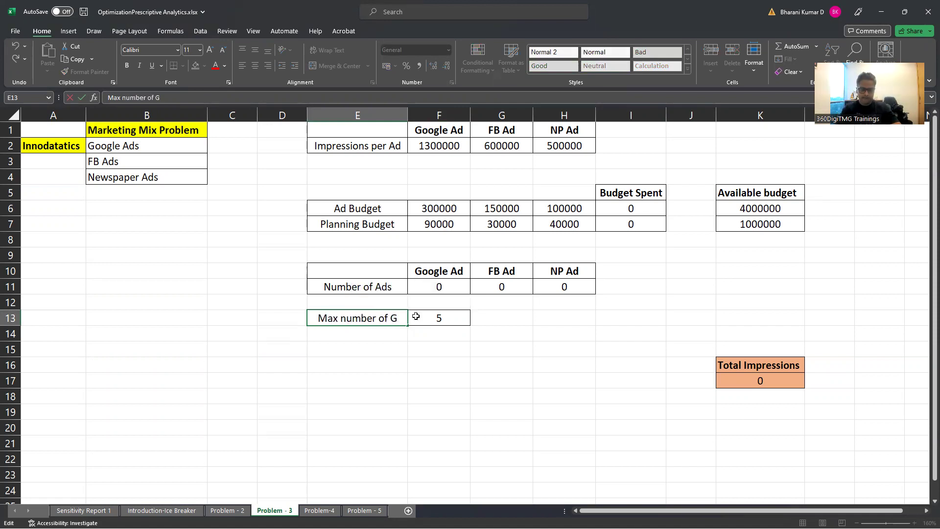
{"action": "type", "text": "oogle Ads"}
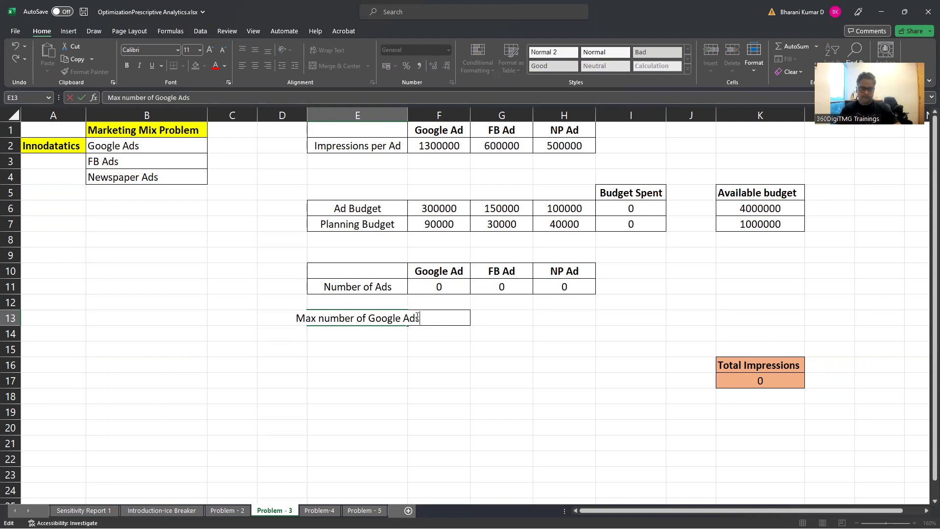
{"action": "left_click", "coordinate": [399, 349]}
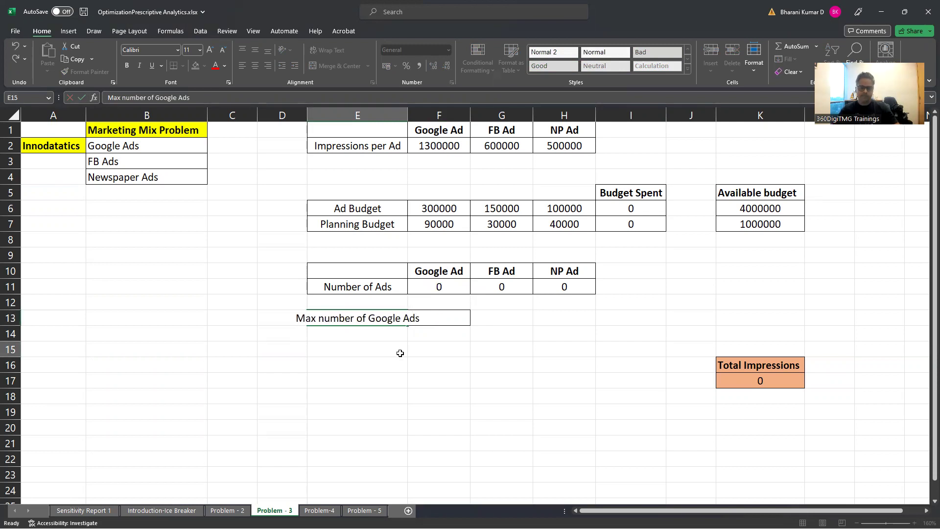
{"action": "double_click", "coordinate": [407, 115]}
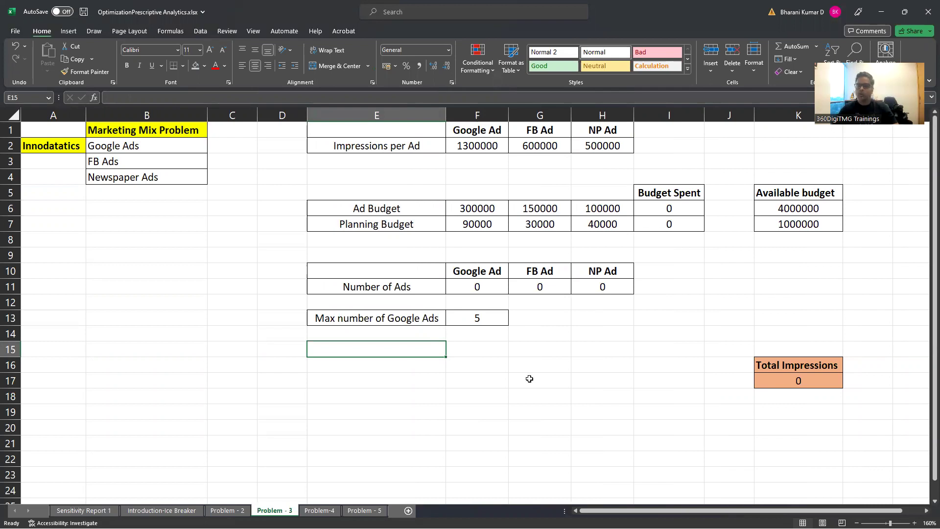
Explain the ad budget constraint with pen circles on row 6 and Number of Ads and a ≤ sign before the available budget, and erase the marks
{"action": "left_click", "coordinate": [671, 207]}
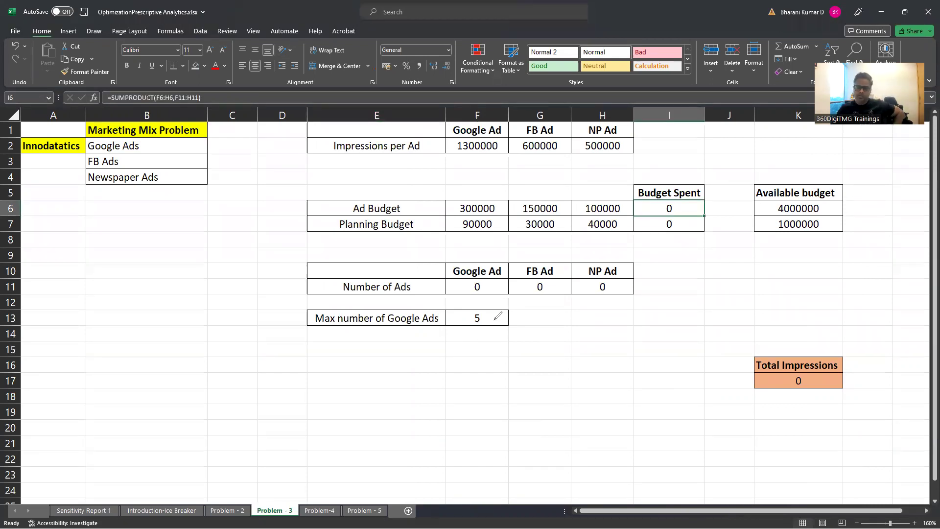
{"action": "mouse_move", "coordinate": [488, 279]}
{"action": "left_mouse_down"}
{"action": "mouse_move", "coordinate": [480, 298]}
{"action": "mouse_move", "coordinate": [486, 276]}
{"action": "left_mouse_up"}
{"action": "mouse_move", "coordinate": [479, 210]}
{"action": "left_mouse_down"}
{"action": "mouse_move", "coordinate": [453, 202]}
{"action": "mouse_move", "coordinate": [499, 205]}
{"action": "left_mouse_up"}
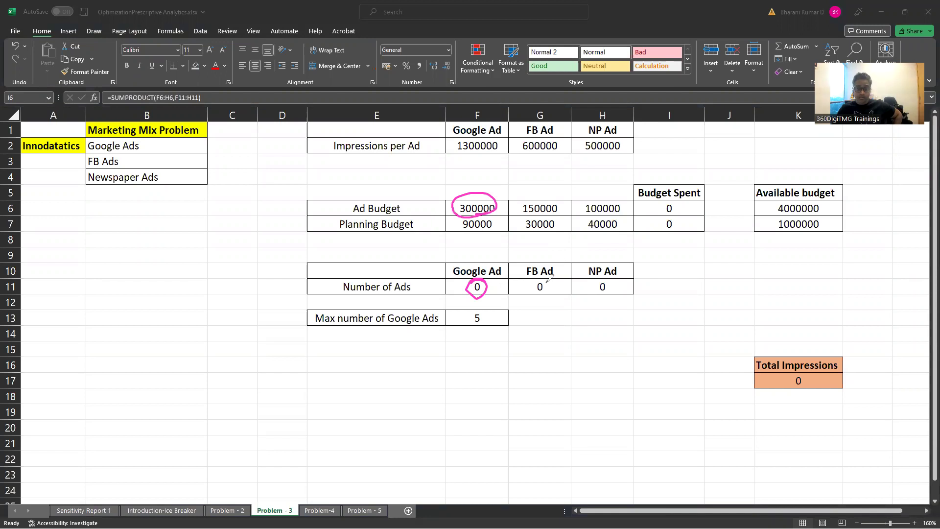
{"action": "mouse_move", "coordinate": [547, 281]}
{"action": "left_mouse_down"}
{"action": "mouse_move", "coordinate": [540, 300]}
{"action": "mouse_move", "coordinate": [547, 282]}
{"action": "left_mouse_up"}
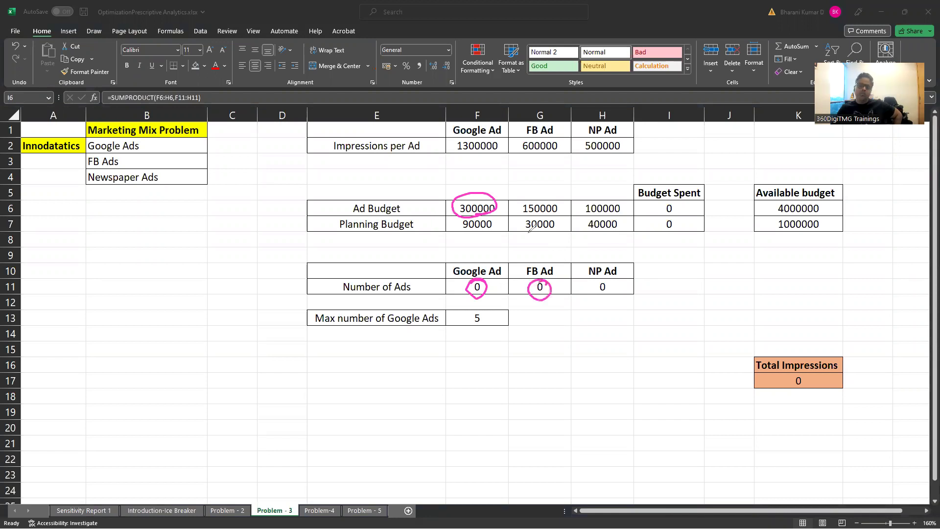
{"action": "mouse_move", "coordinate": [537, 210]}
{"action": "left_mouse_down"}
{"action": "mouse_move", "coordinate": [535, 193]}
{"action": "mouse_move", "coordinate": [547, 210]}
{"action": "left_mouse_up"}
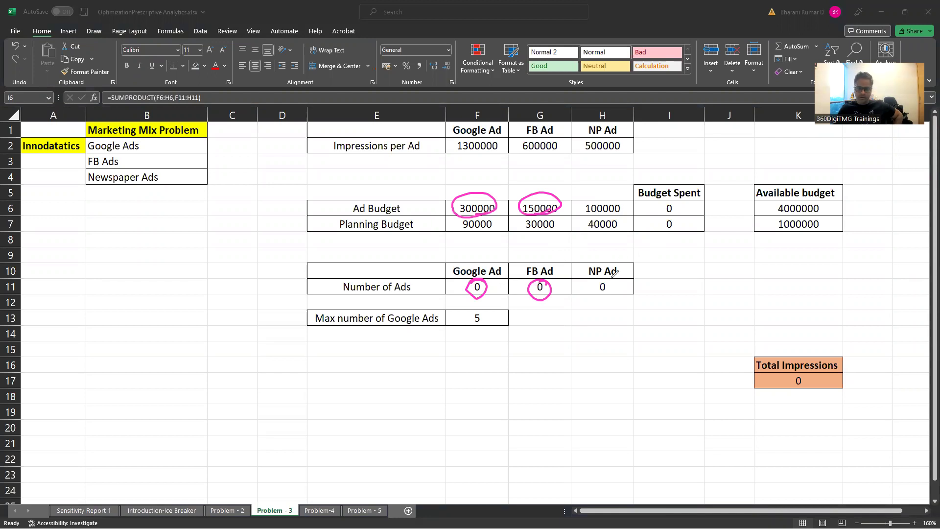
{"action": "left_click_drag", "start_coordinate": [612, 279], "coordinate": [593, 283]}
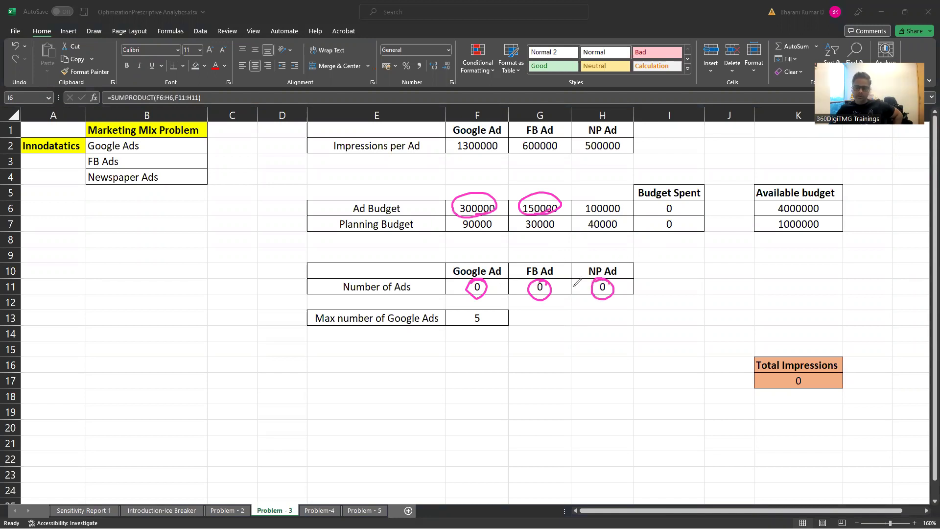
{"action": "mouse_move", "coordinate": [599, 212]}
{"action": "left_mouse_down"}
{"action": "mouse_move", "coordinate": [621, 212]}
{"action": "mouse_move", "coordinate": [620, 202]}
{"action": "left_mouse_up"}
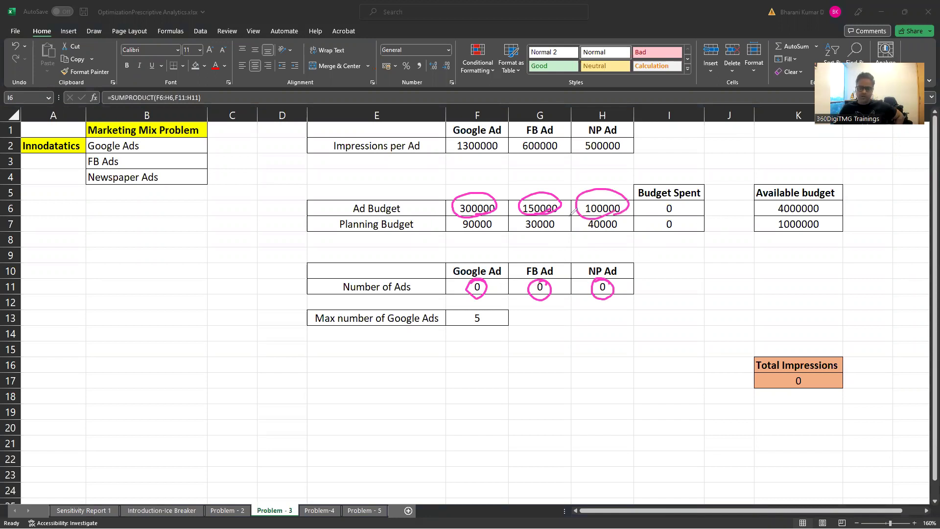
{"action": "mouse_move", "coordinate": [637, 216]}
{"action": "left_mouse_down"}
{"action": "mouse_move", "coordinate": [638, 202]}
{"action": "mouse_move", "coordinate": [710, 199]}
{"action": "mouse_move", "coordinate": [697, 215]}
{"action": "mouse_move", "coordinate": [706, 200]}
{"action": "left_mouse_up"}
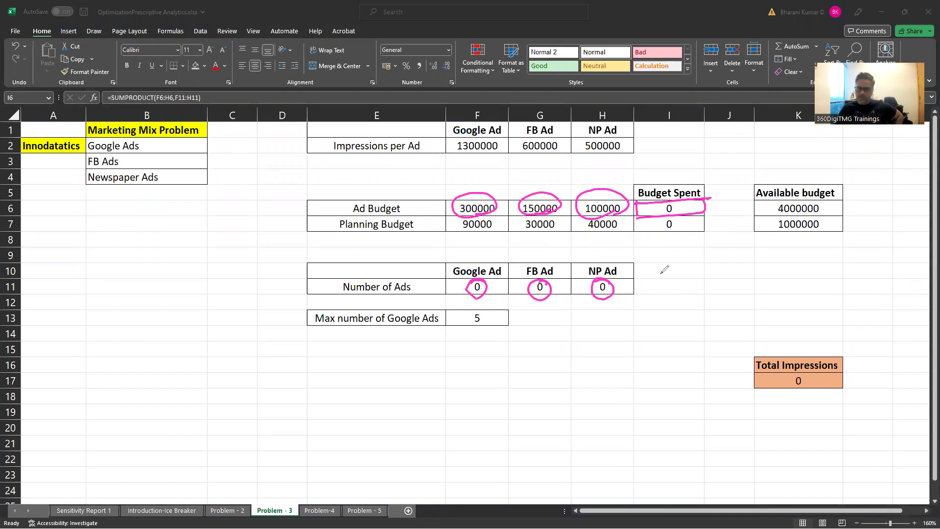
{"action": "mouse_move", "coordinate": [737, 203]}
{"action": "left_mouse_down"}
{"action": "mouse_move", "coordinate": [739, 212]}
{"action": "mouse_move", "coordinate": [827, 209]}
{"action": "left_mouse_up"}
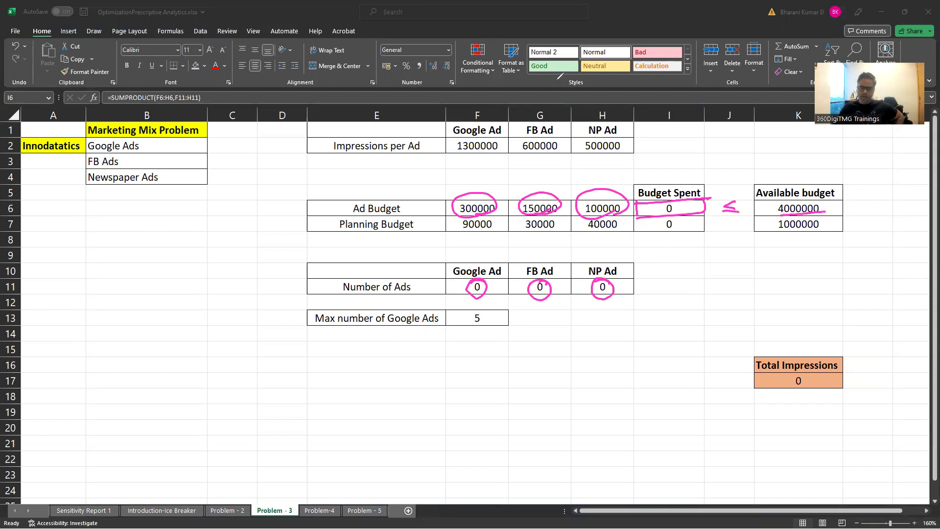
{"action": "key", "text": "e"}
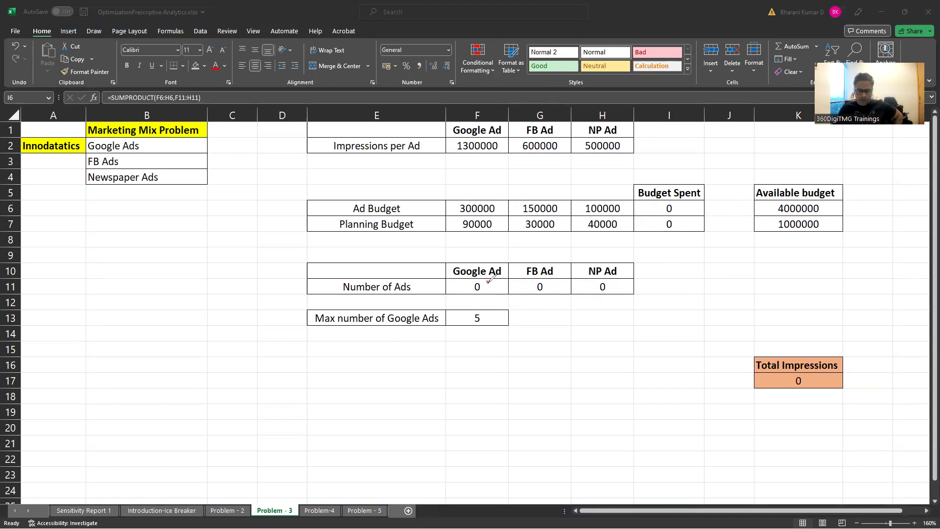
Explain the planning budget constraint with pen circles on row 7 and Number of Ads and a ≤ sign, and leave annotation mode
{"action": "left_click_drag", "start_coordinate": [488, 281], "coordinate": [488, 283]}
{"action": "left_click_drag", "start_coordinate": [476, 239], "coordinate": [492, 237]}
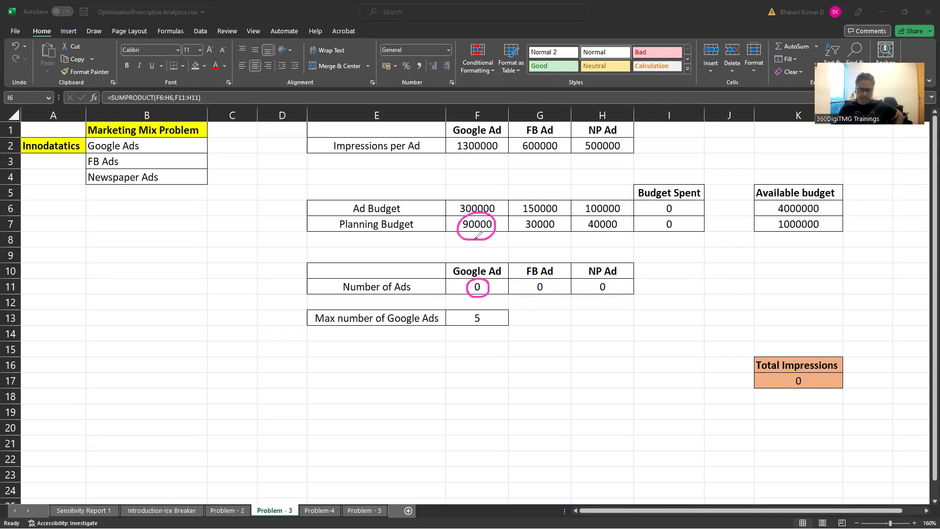
{"action": "left_click_drag", "start_coordinate": [548, 277], "coordinate": [550, 295]}
{"action": "mouse_move", "coordinate": [532, 239]}
{"action": "left_mouse_down"}
{"action": "mouse_move", "coordinate": [554, 223]}
{"action": "mouse_move", "coordinate": [522, 228]}
{"action": "mouse_move", "coordinate": [538, 241]}
{"action": "left_mouse_up"}
{"action": "left_click_drag", "start_coordinate": [610, 278], "coordinate": [613, 282]}
{"action": "left_click_drag", "start_coordinate": [607, 226], "coordinate": [584, 223]}
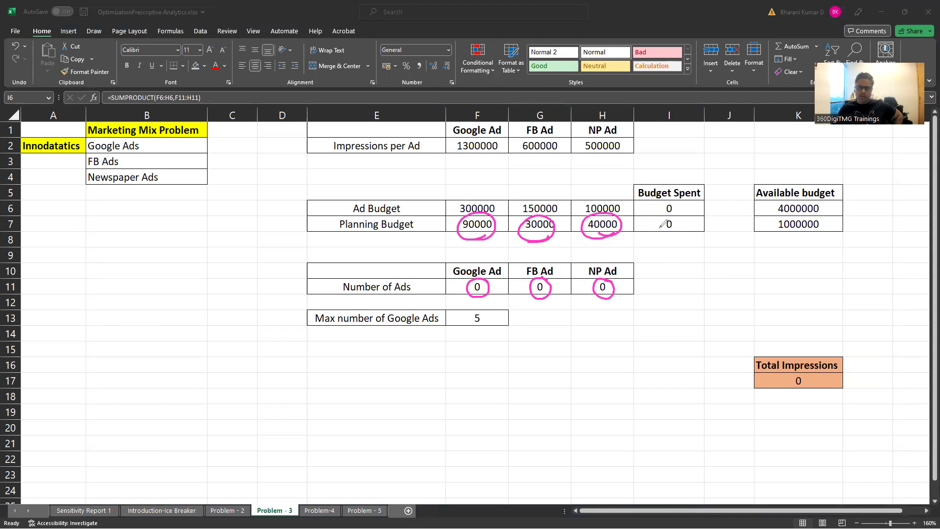
{"action": "mouse_move", "coordinate": [641, 212]}
{"action": "left_mouse_down"}
{"action": "mouse_move", "coordinate": [639, 235]}
{"action": "mouse_move", "coordinate": [642, 217]}
{"action": "mouse_move", "coordinate": [703, 216]}
{"action": "mouse_move", "coordinate": [638, 234]}
{"action": "left_mouse_up"}
{"action": "left_click_drag", "start_coordinate": [735, 219], "coordinate": [740, 229]}
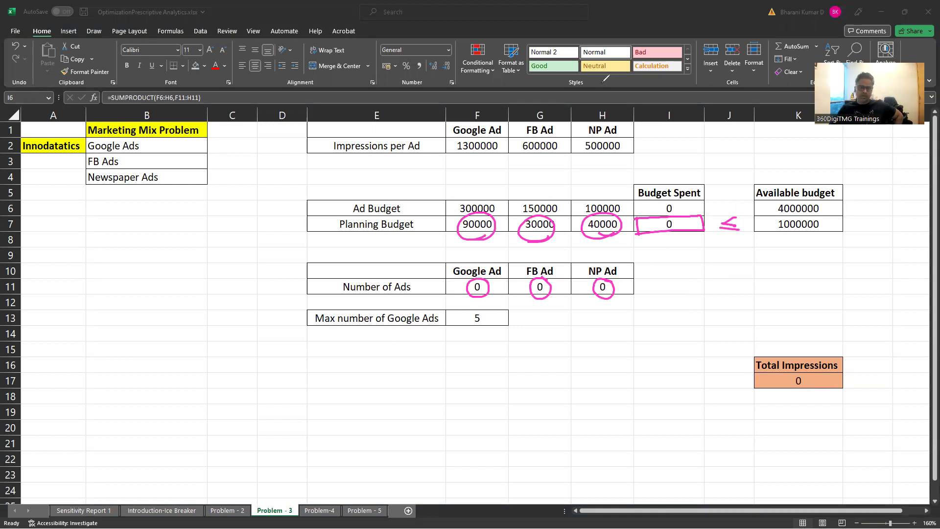
{"action": "key", "text": "Escape"}
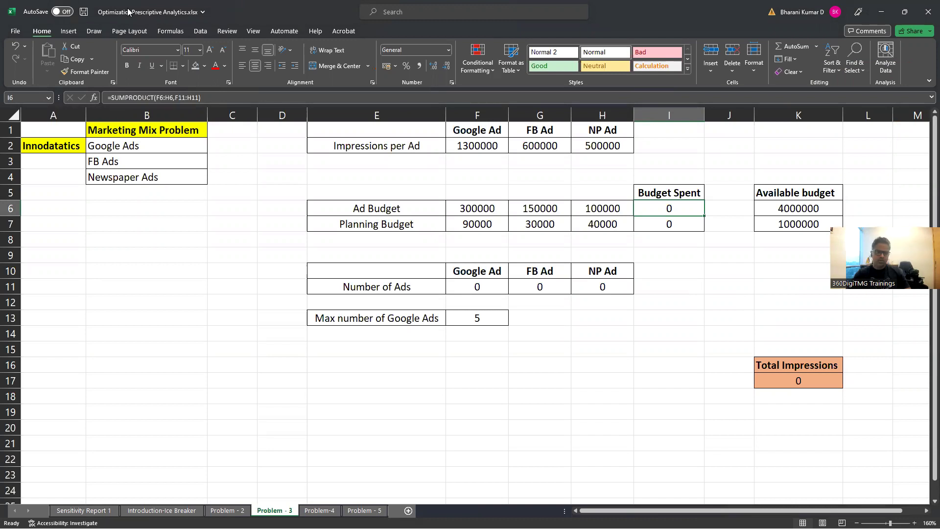
Open Solver and place its parameters dialog clear of the model tables
{"action": "key", "text": "alt+a"}
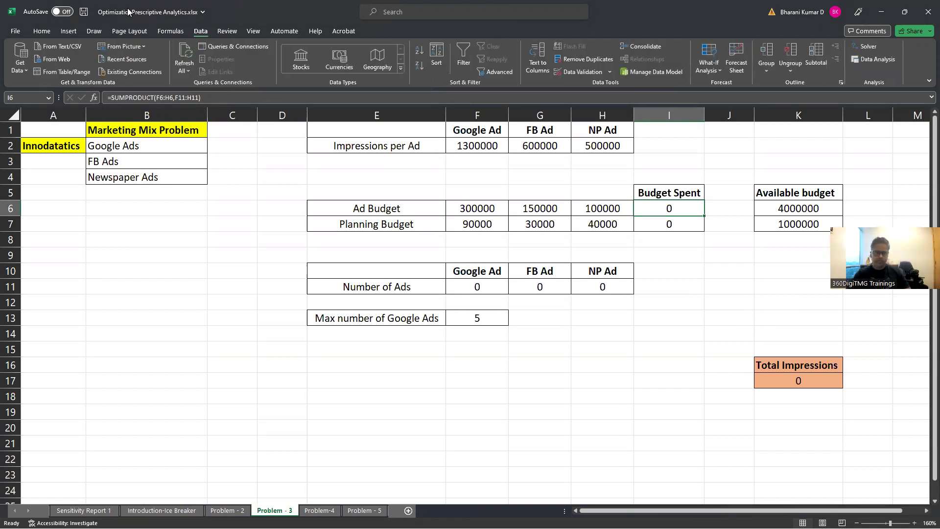
{"action": "left_click", "coordinate": [870, 46]}
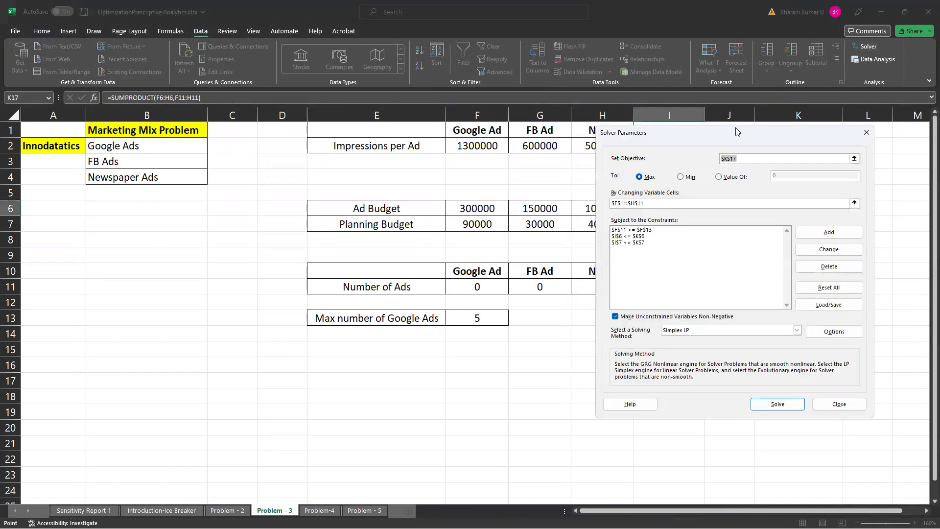
{"action": "left_click_drag", "start_coordinate": [736, 133], "coordinate": [156, 199]}
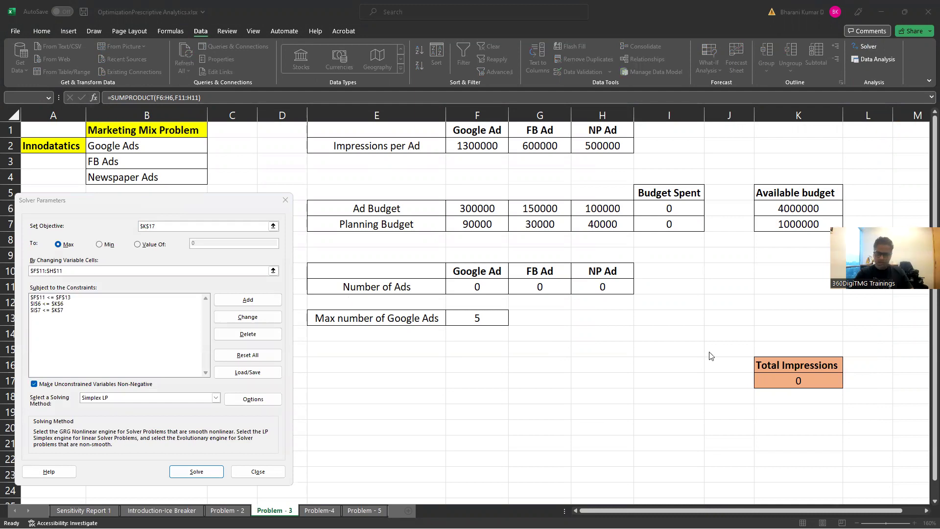
Try to point Solver's objective at the Total Impressions cell K17 and check the changing variable cells F11:H11
{"action": "left_click", "coordinate": [178, 227]}
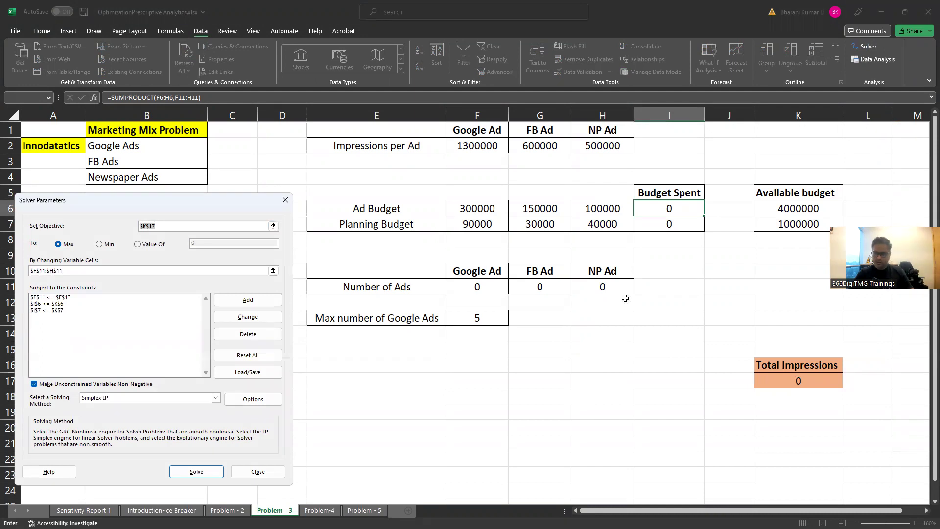
{"action": "left_click", "coordinate": [785, 376]}
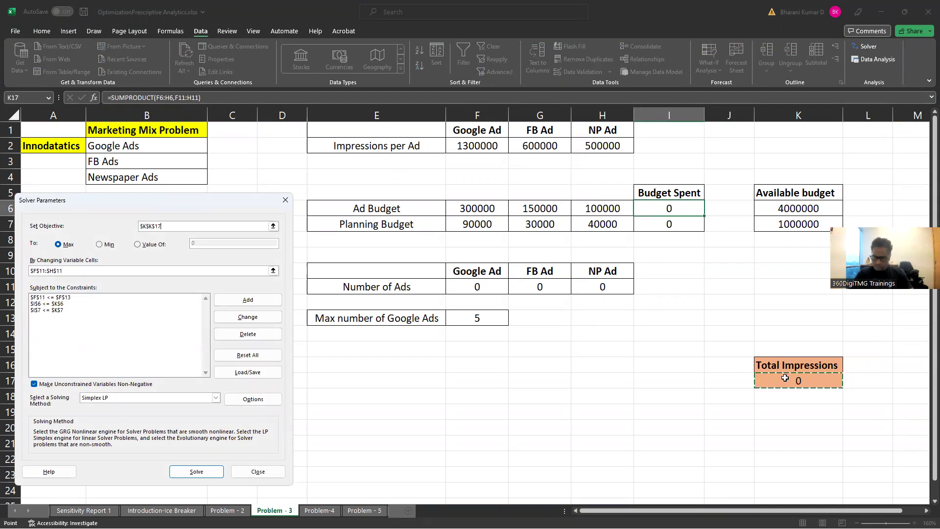
{"action": "left_click", "coordinate": [274, 271]}
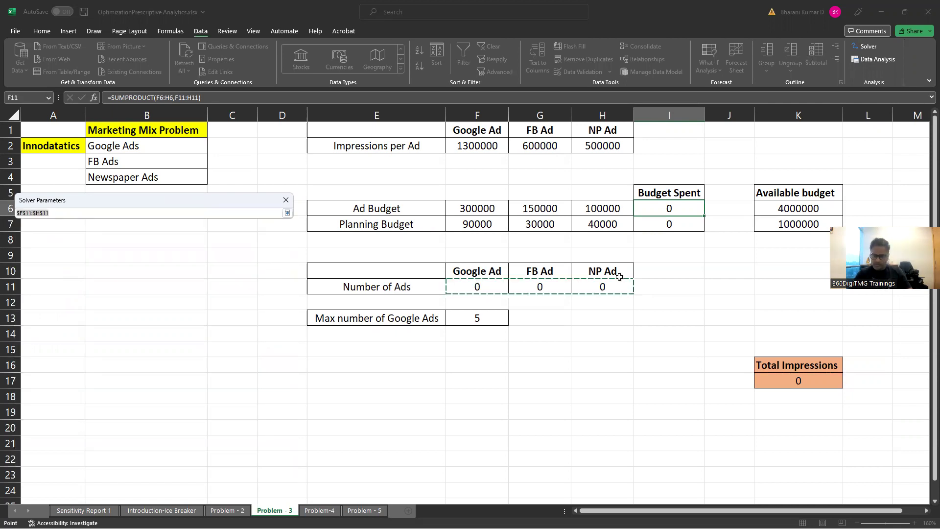
{"action": "left_click", "coordinate": [288, 214]}
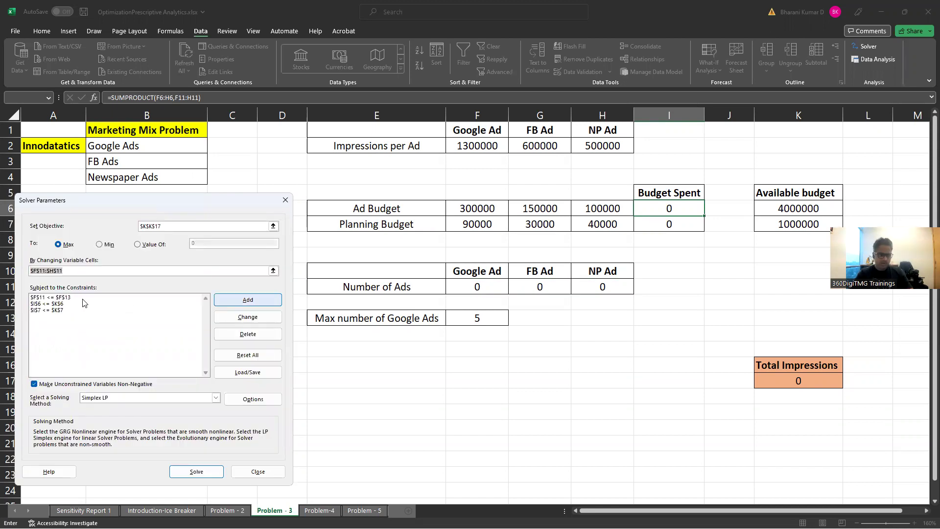
Try to delete the Solver constraint $F$11 <= $F$13, dismiss the formula alert and move the dialog back over the empty columns
{"action": "left_click", "coordinate": [67, 298]}
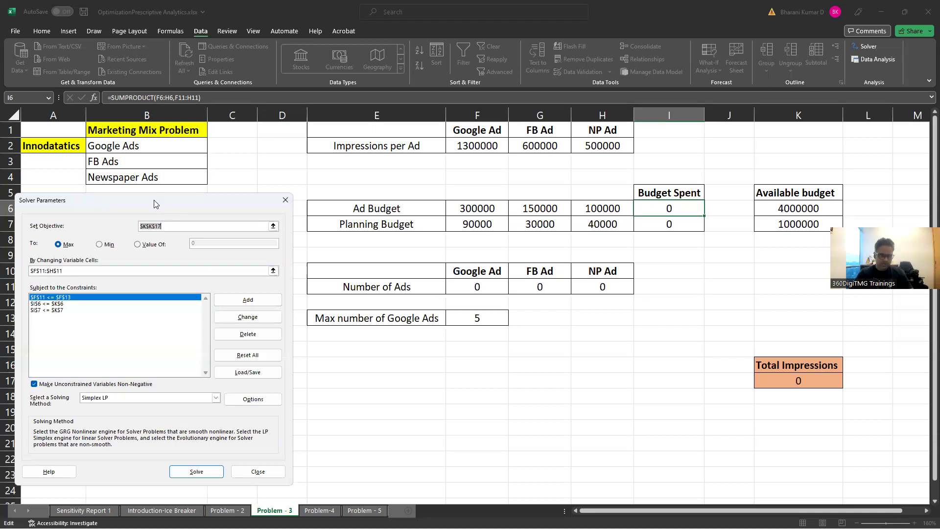
{"action": "left_click_drag", "start_coordinate": [378, 340], "coordinate": [379, 340]}
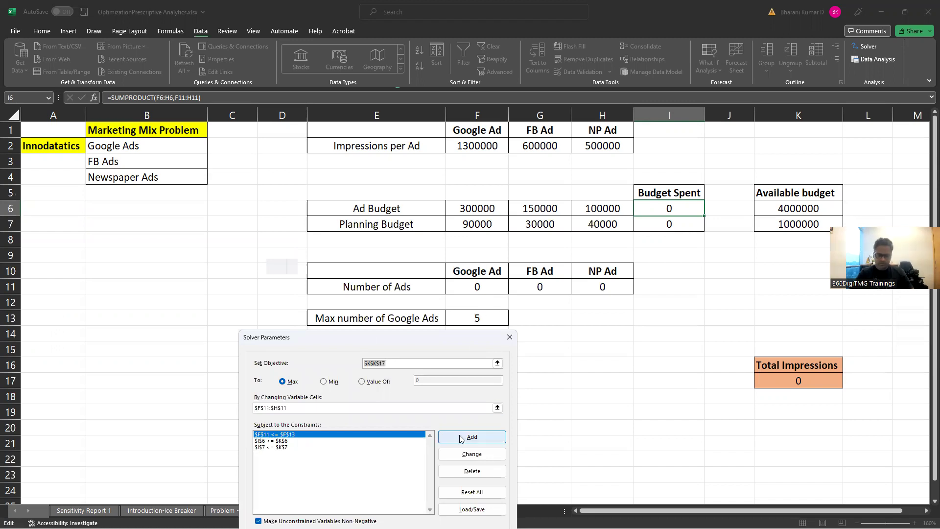
{"action": "left_click", "coordinate": [470, 472]}
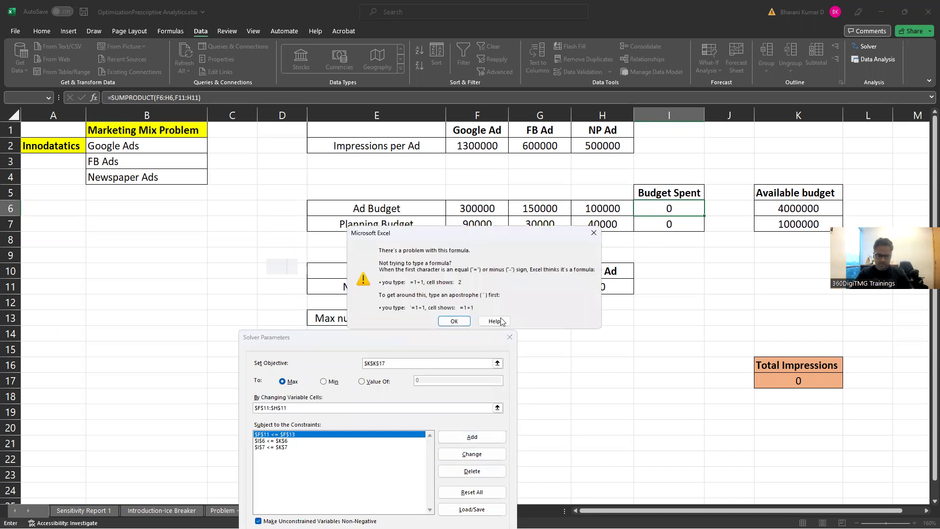
{"action": "left_click", "coordinate": [455, 322]}
{"action": "left_click_drag", "start_coordinate": [402, 338], "coordinate": [218, 180]}
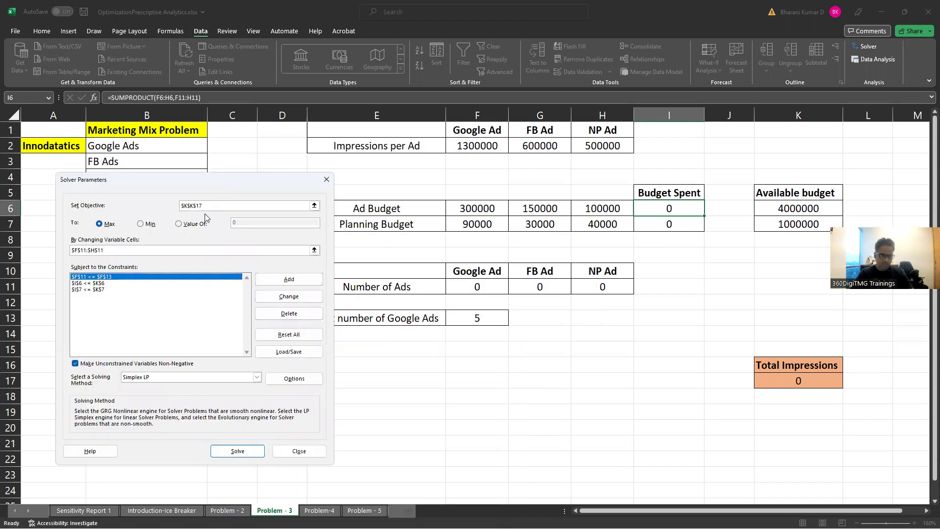
Set Solver's objective to the Total Impressions cell K17 and delete the constraint $F$11 <= $F$13
{"action": "double_click", "coordinate": [220, 206]}
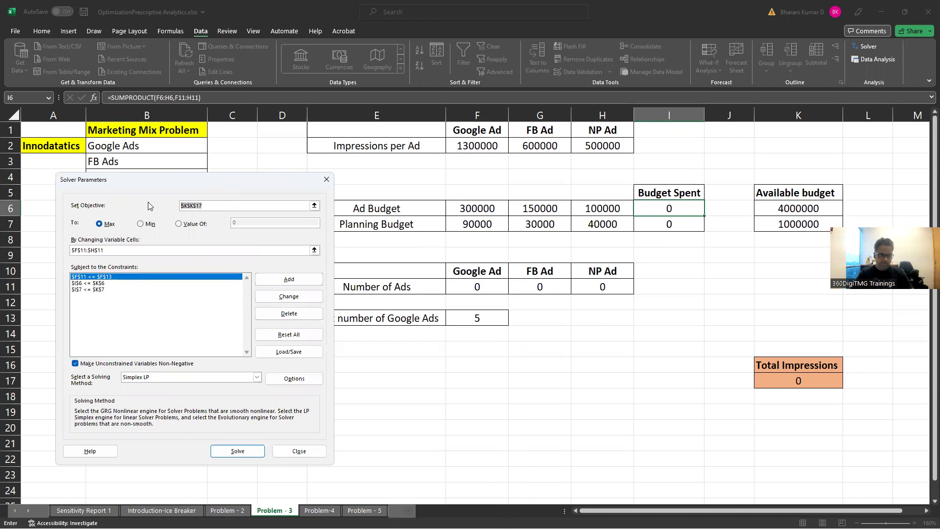
{"action": "left_click", "coordinate": [778, 376]}
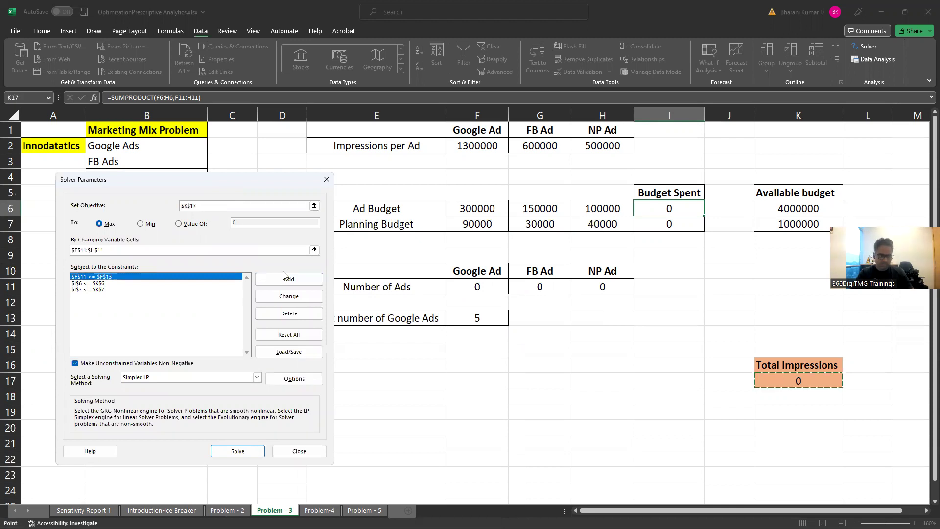
{"action": "left_click", "coordinate": [289, 313]}
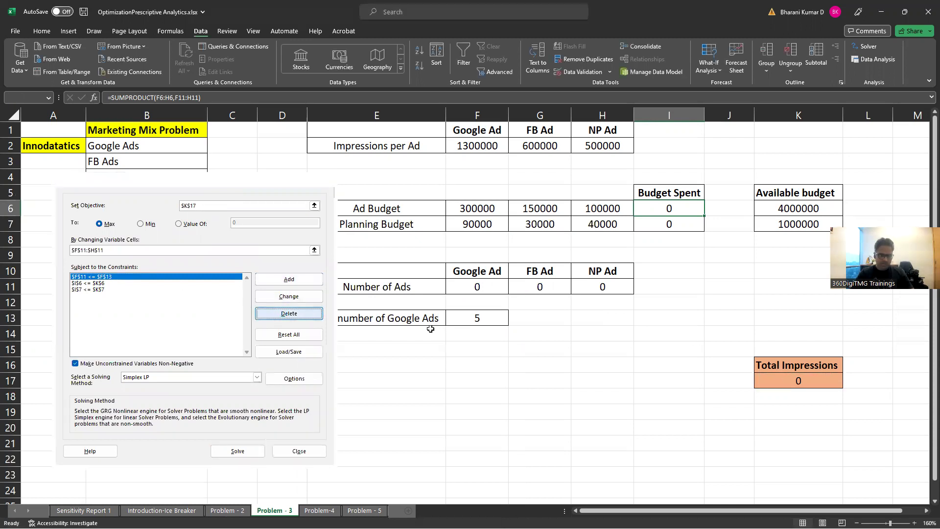
Add a Solver constraint limiting the number of Google ads in F11 to <= the maximum in F13
{"action": "left_click", "coordinate": [299, 282]}
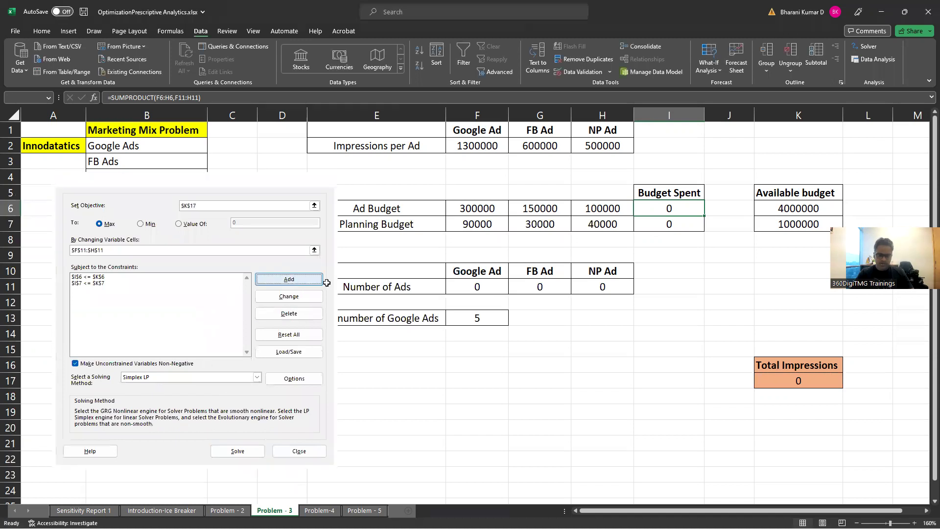
{"action": "left_click", "coordinate": [485, 287]}
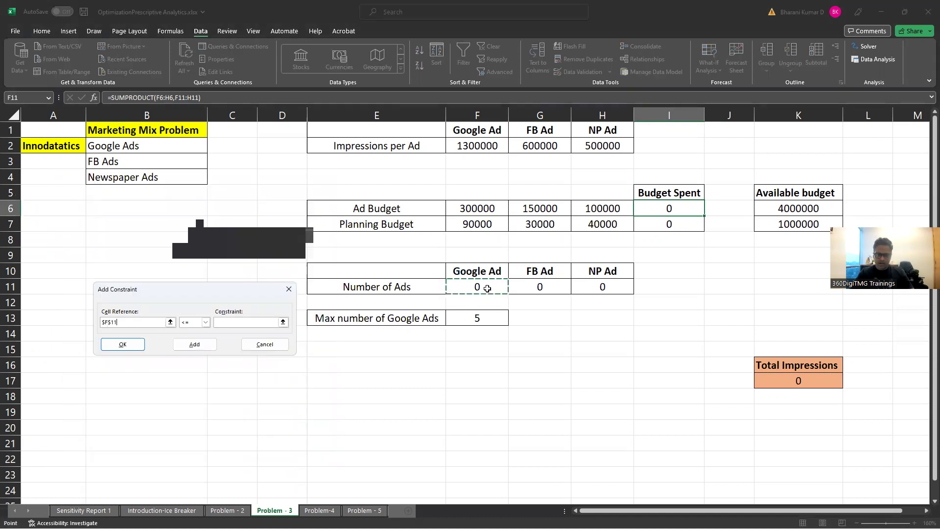
{"action": "left_click", "coordinate": [235, 322]}
{"action": "left_click", "coordinate": [482, 319]}
{"action": "left_click", "coordinate": [136, 344]}
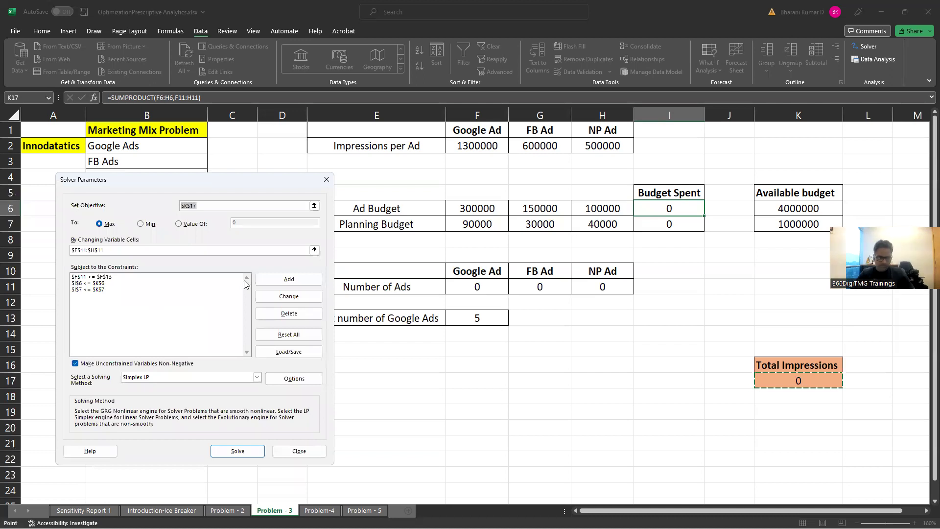
Delete the two budget constraints $I$6 <= $K$6 and $I$7 <= $K$7 from Solver
{"action": "left_click", "coordinate": [110, 283]}
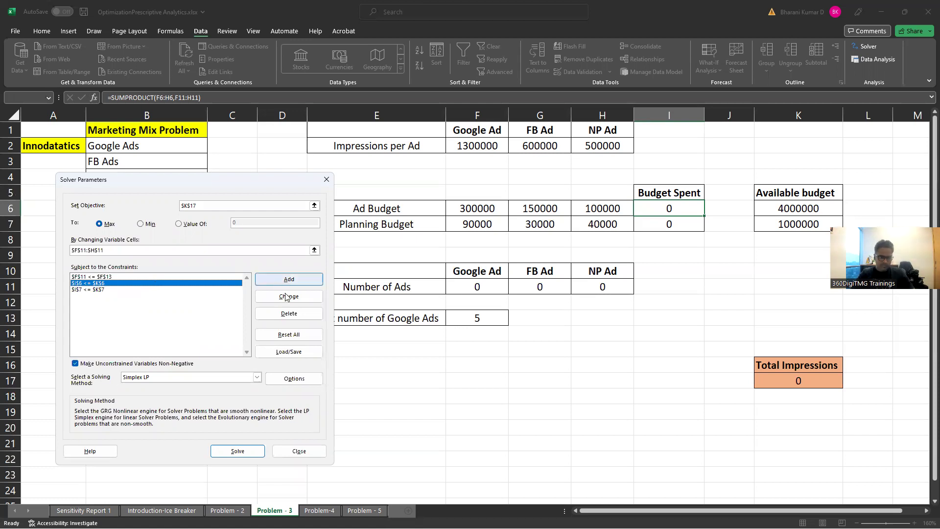
{"action": "left_click", "coordinate": [286, 316]}
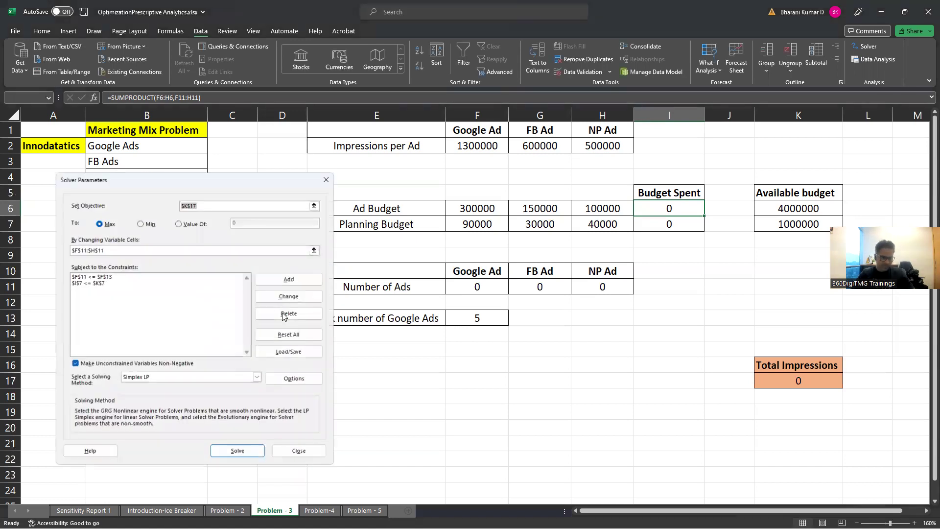
{"action": "left_click", "coordinate": [91, 283]}
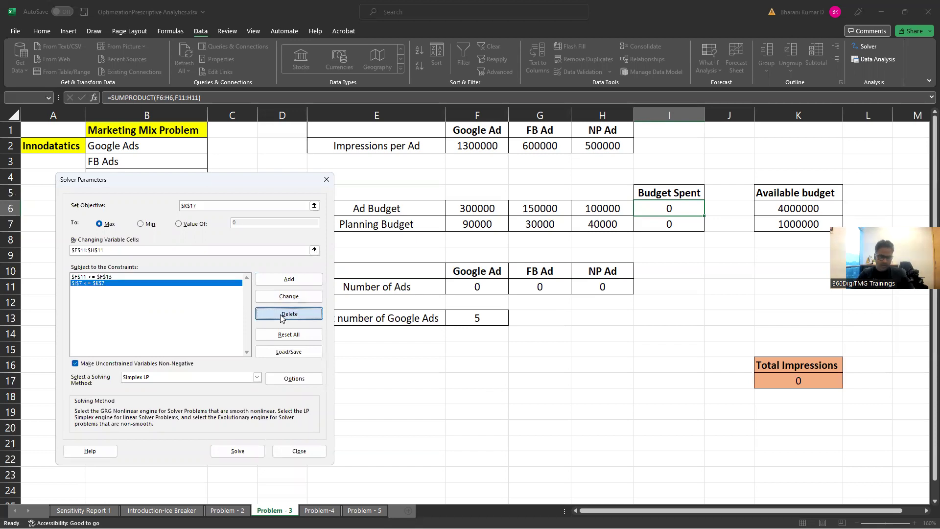
{"action": "key", "text": "Return"}
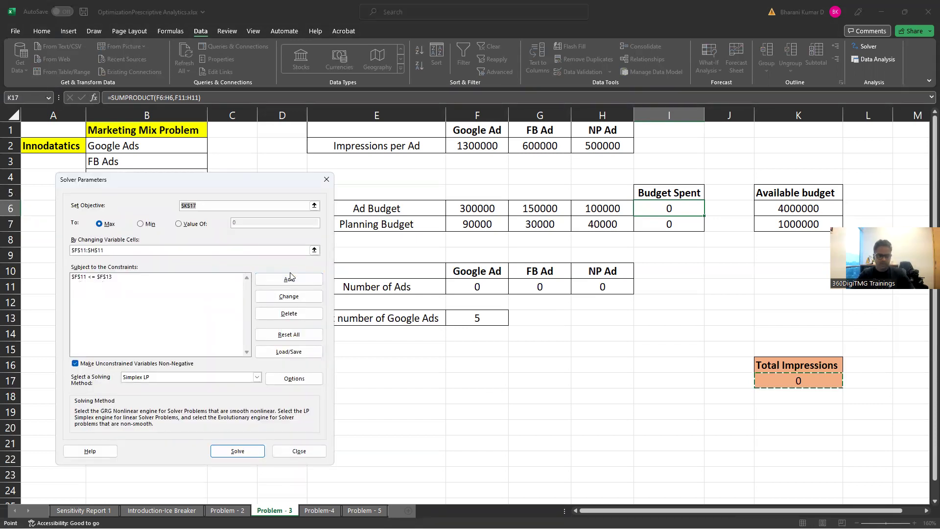
Add a Solver constraint keeping the ad budget spent in I6 <= the available budget in K6
{"action": "left_click", "coordinate": [289, 278]}
{"action": "left_click", "coordinate": [678, 206]}
{"action": "left_click", "coordinate": [254, 319]}
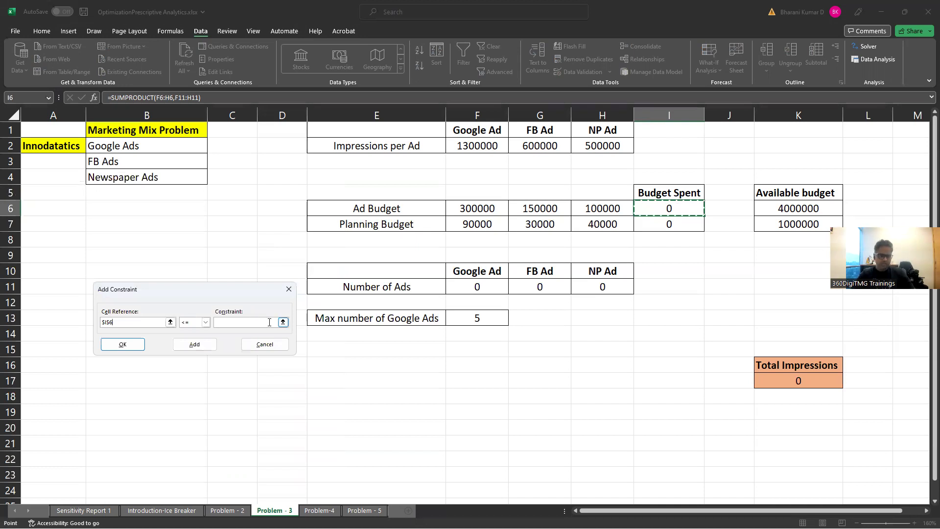
{"action": "left_click", "coordinate": [797, 208]}
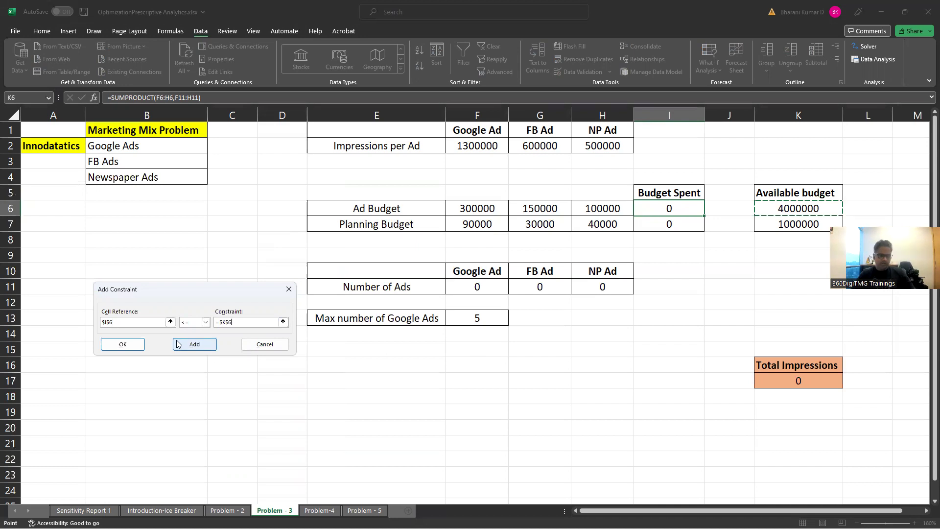
{"action": "left_click", "coordinate": [122, 344]}
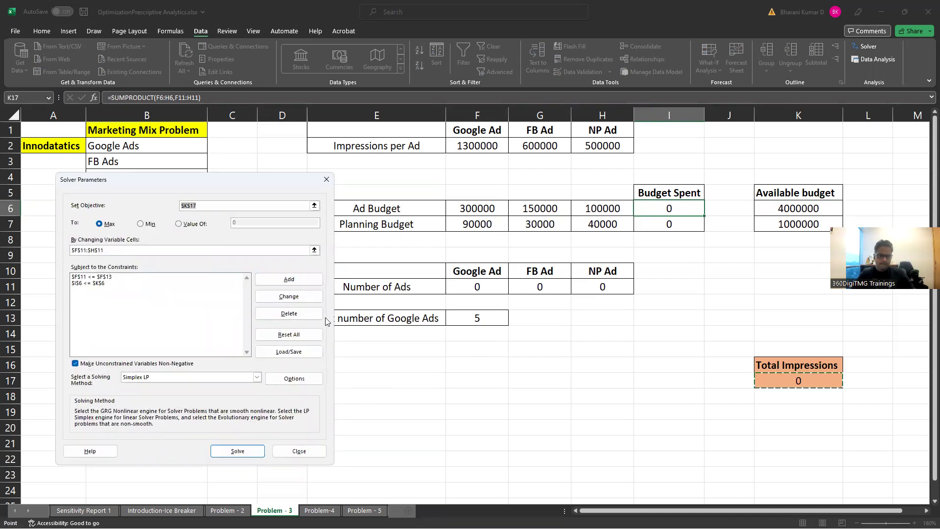
Add a Solver constraint keeping the planning budget spent in I7 <= the available budget in K7
{"action": "left_click", "coordinate": [303, 282]}
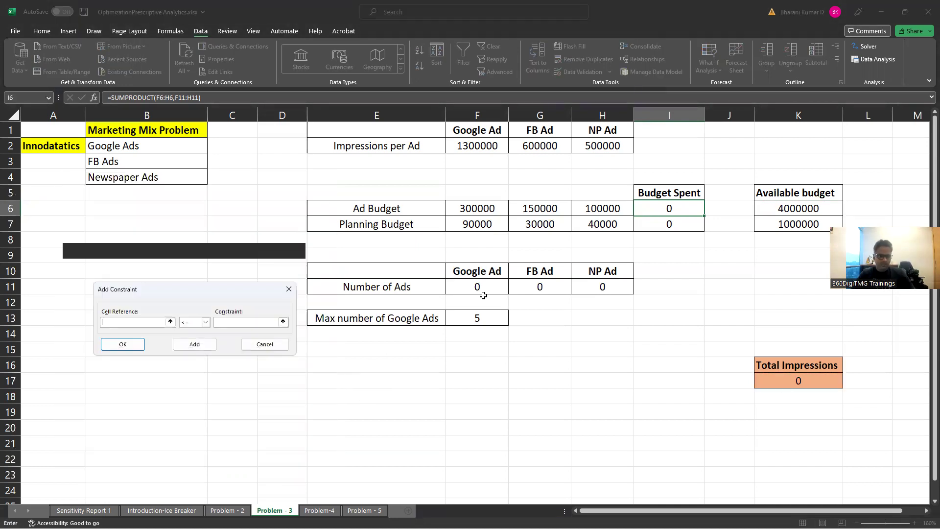
{"action": "left_click", "coordinate": [682, 226]}
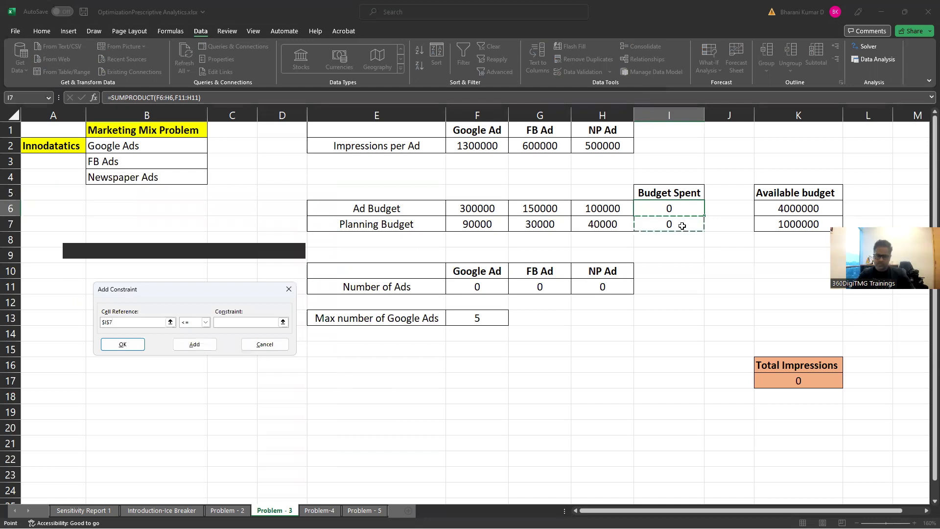
{"action": "left_click", "coordinate": [253, 322]}
{"action": "left_click", "coordinate": [786, 225]}
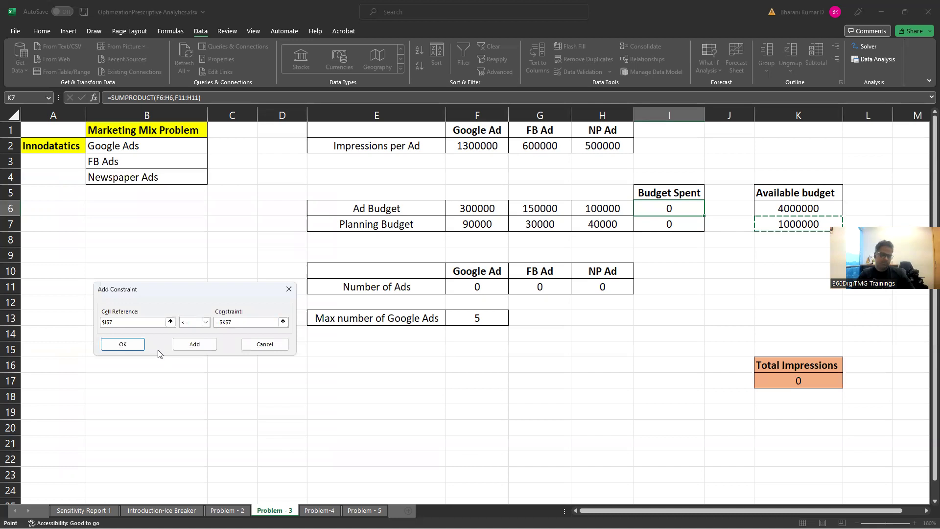
{"action": "left_click", "coordinate": [136, 347]}
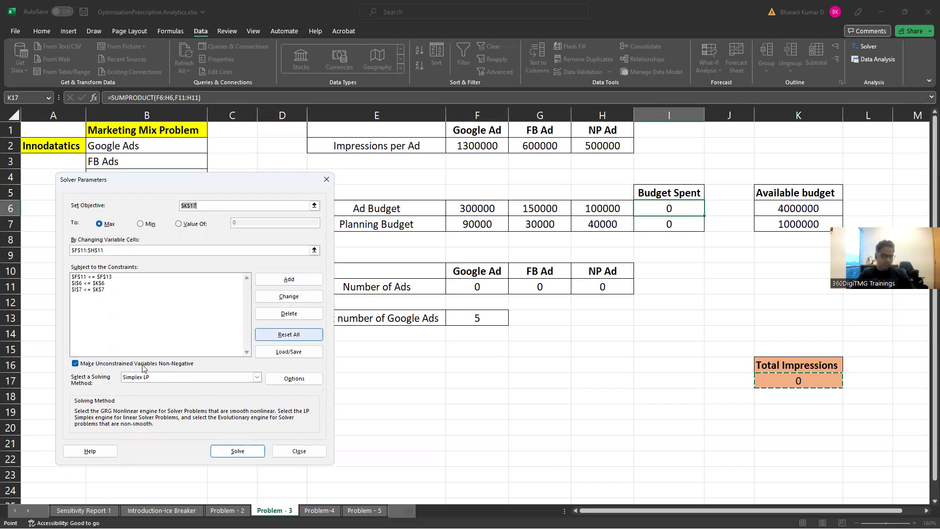
Choose Simplex LP as the solving method, solve the model and keep the Solver solution
{"action": "left_click", "coordinate": [256, 377]}
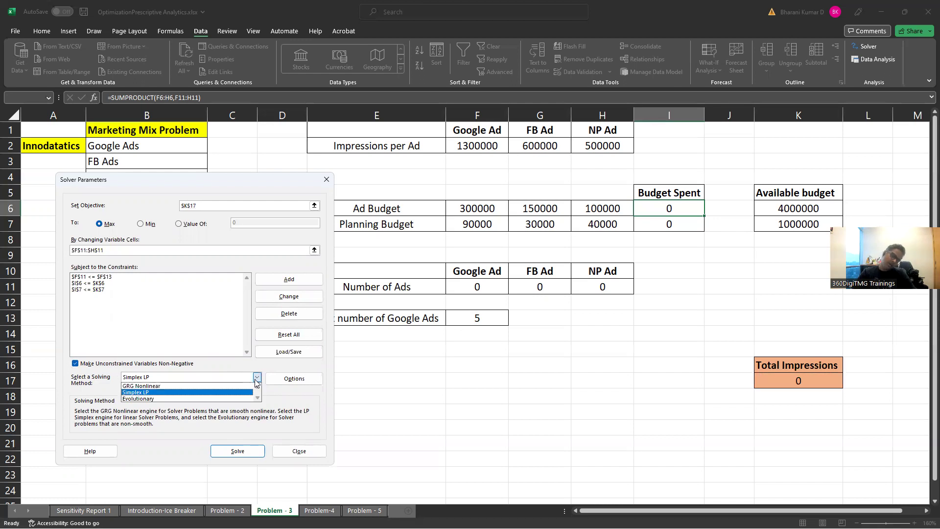
{"action": "left_click", "coordinate": [186, 392]}
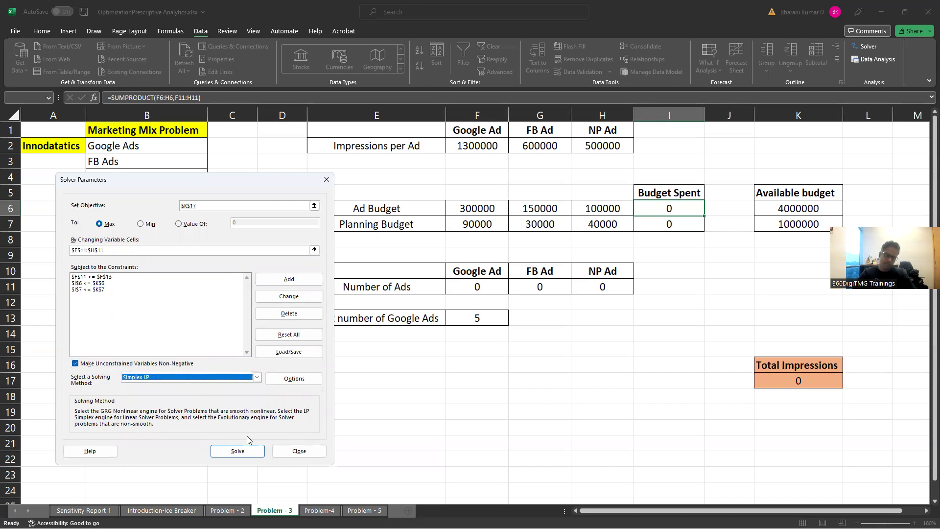
{"action": "left_click", "coordinate": [238, 451]}
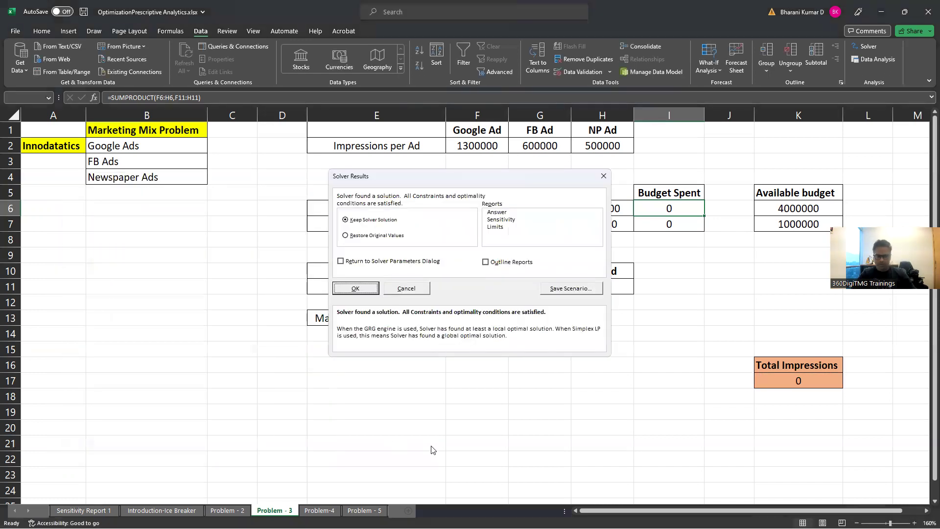
{"action": "left_click", "coordinate": [356, 289]}
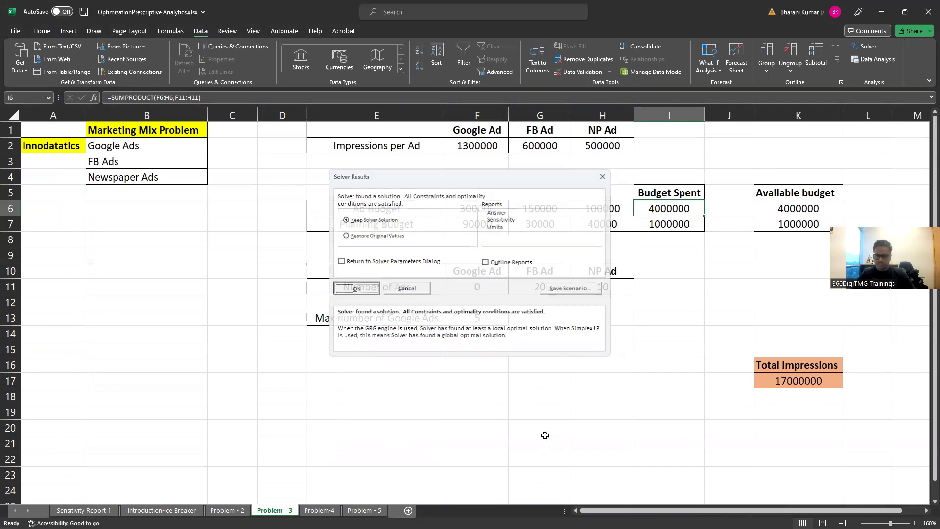
Examine the solved Total Impressions in K17 and the number of Google, FB and NP ads in F11:H11
{"action": "left_click", "coordinate": [545, 437]}
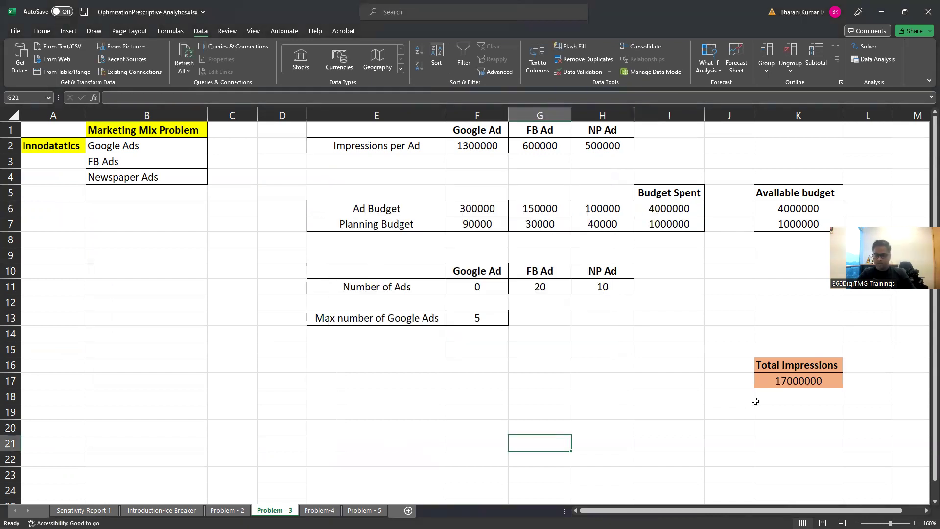
{"action": "left_click", "coordinate": [806, 381]}
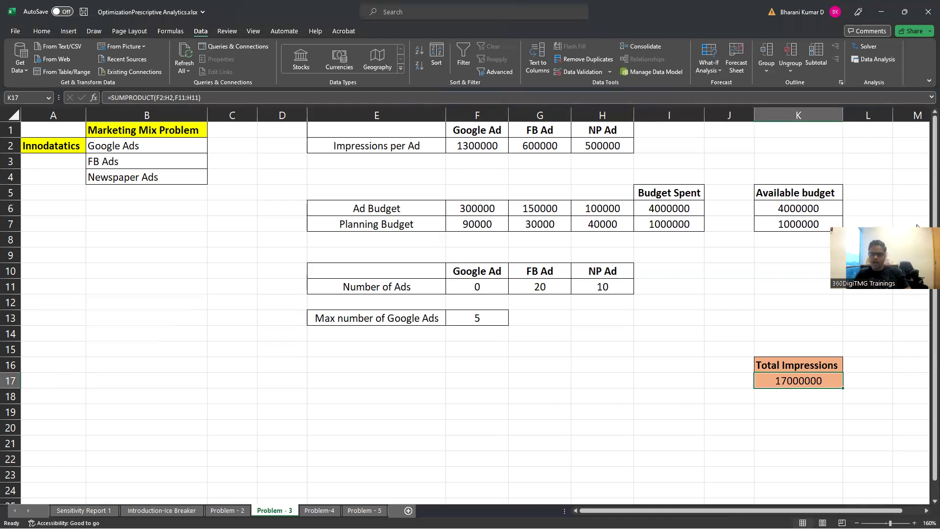
{"action": "left_click_drag", "start_coordinate": [918, 227], "coordinate": [878, 78]}
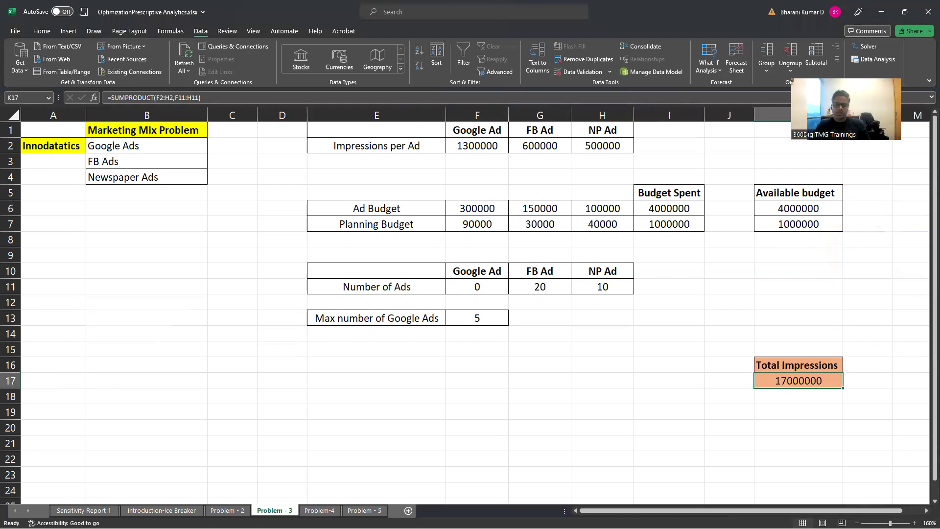
{"action": "left_click", "coordinate": [477, 286]}
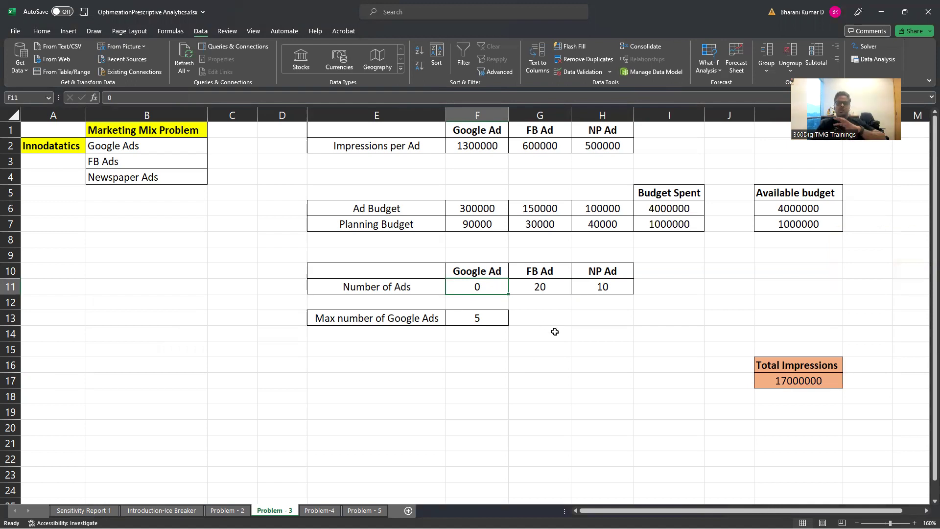
{"action": "left_click", "coordinate": [556, 288]}
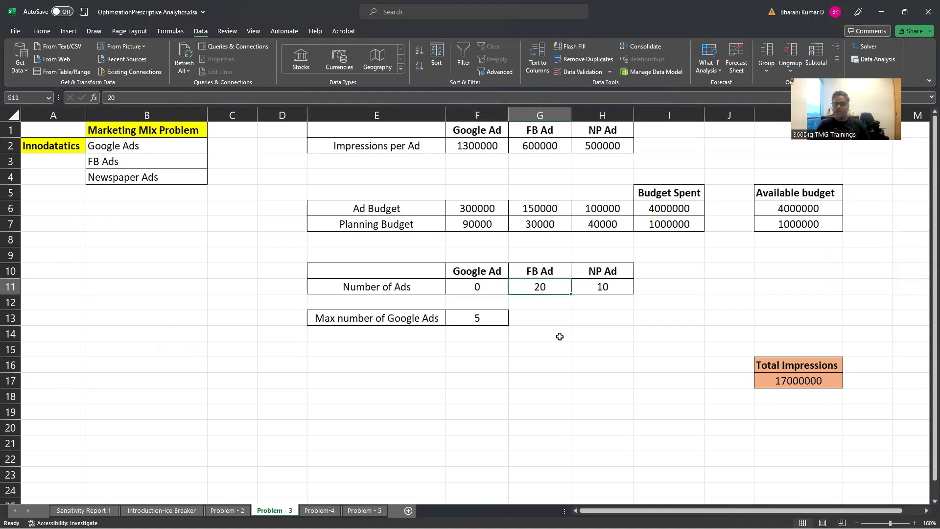
{"action": "left_click", "coordinate": [606, 287]}
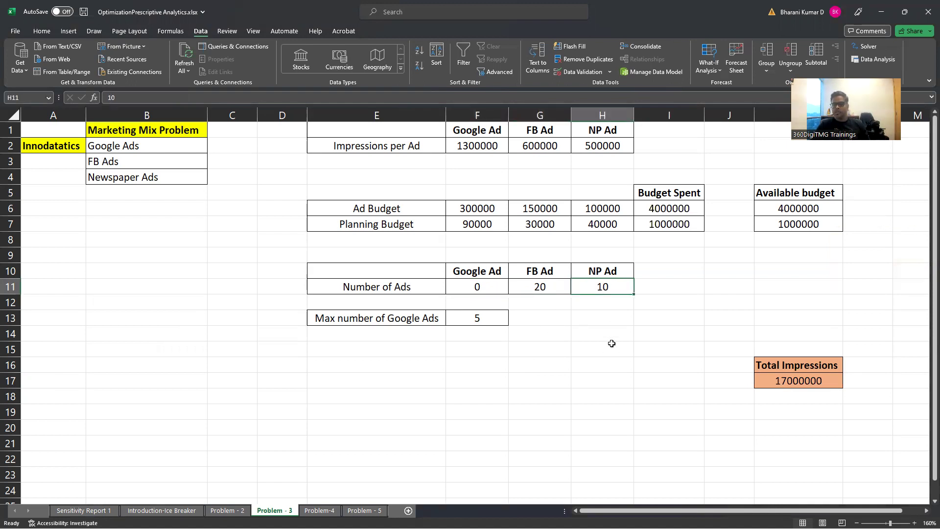